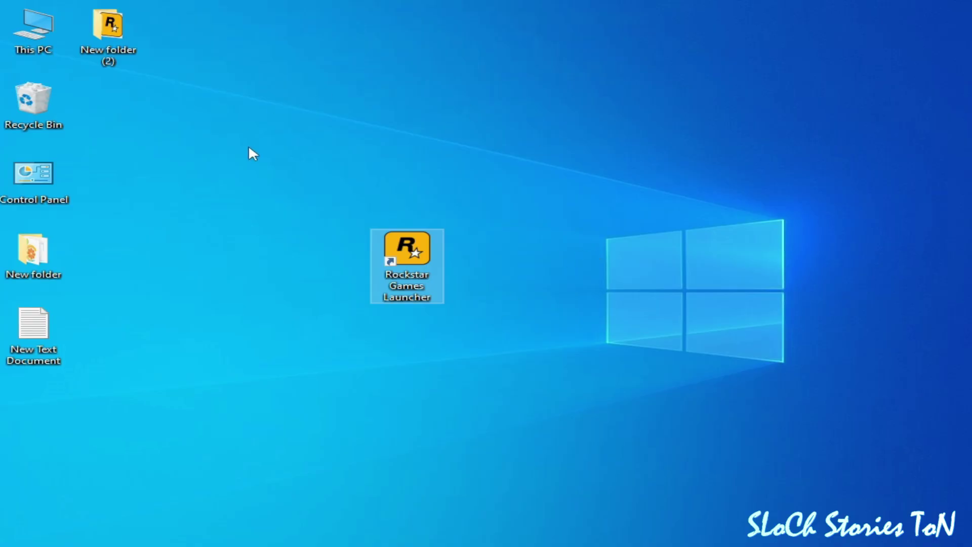
Step: Browse from This PC through Local Disk (C:) and Program Files into Rockstar Games
double_click(30, 44)
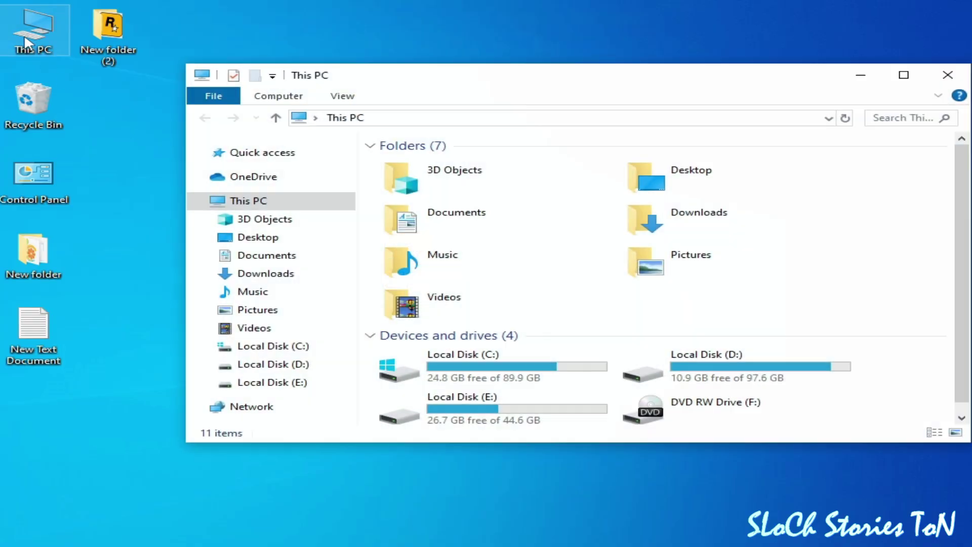
double_click(491, 352)
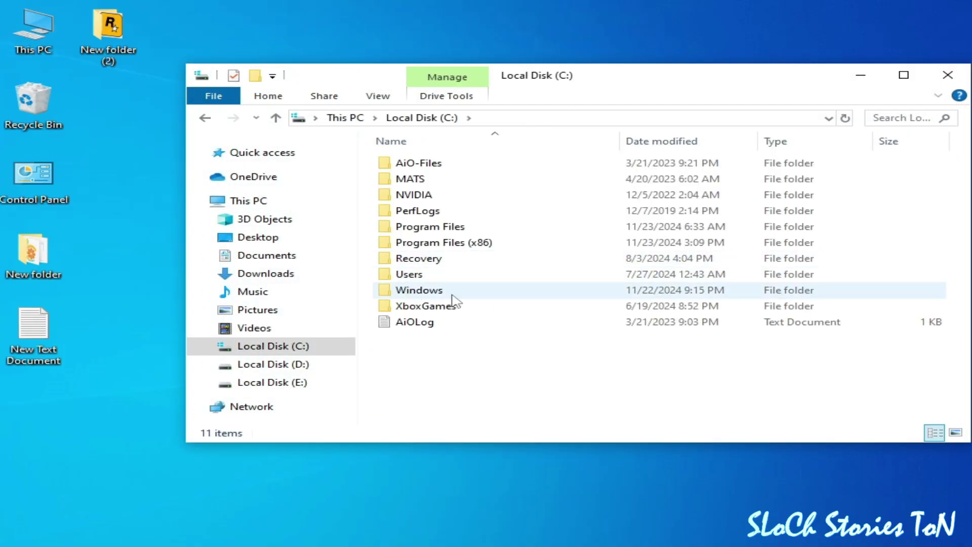
left_click(431, 231)
double_click(429, 229)
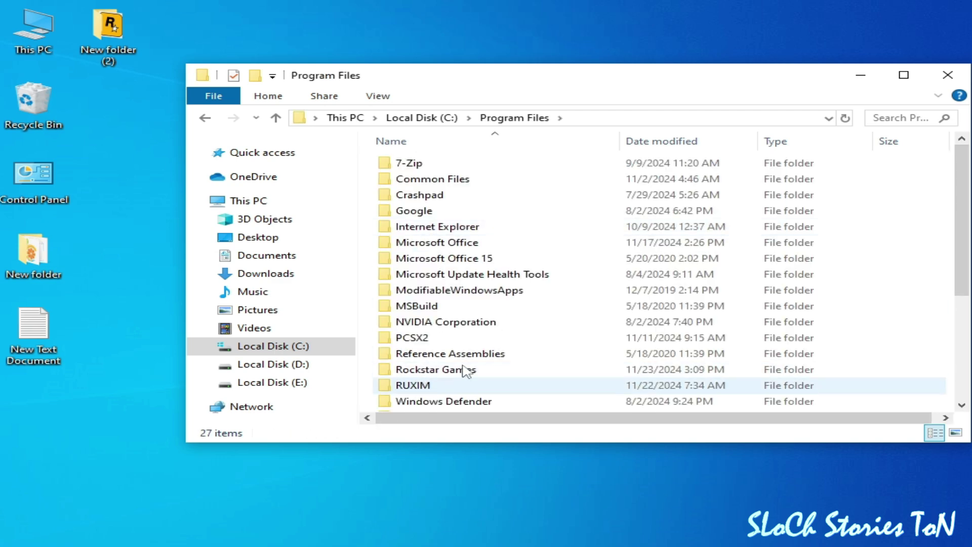
double_click(435, 370)
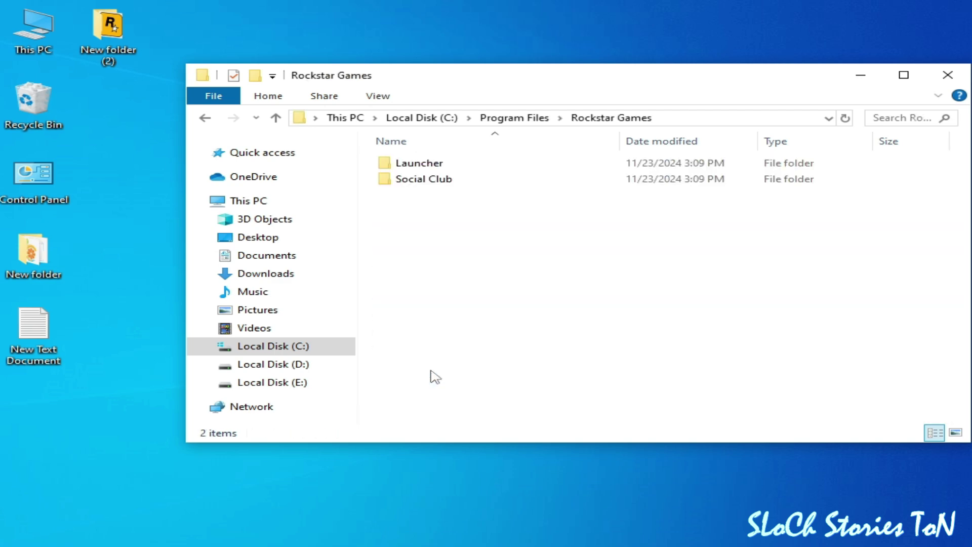
Step: Open the Rockstar Games Launcher shortcut's file location and close the duplicate Rockstar Games window
left_click_drag(537, 69, 785, 165)
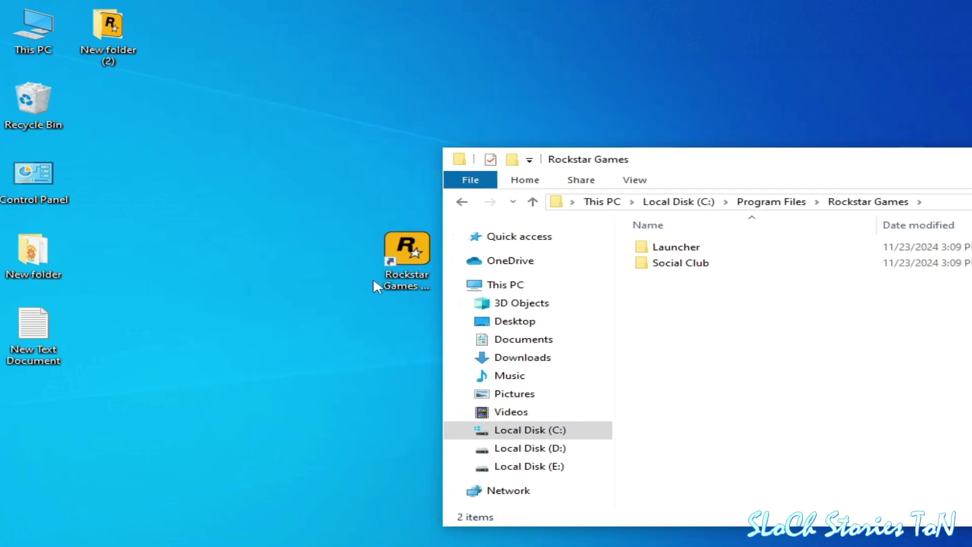
left_click_drag(384, 268, 242, 267)
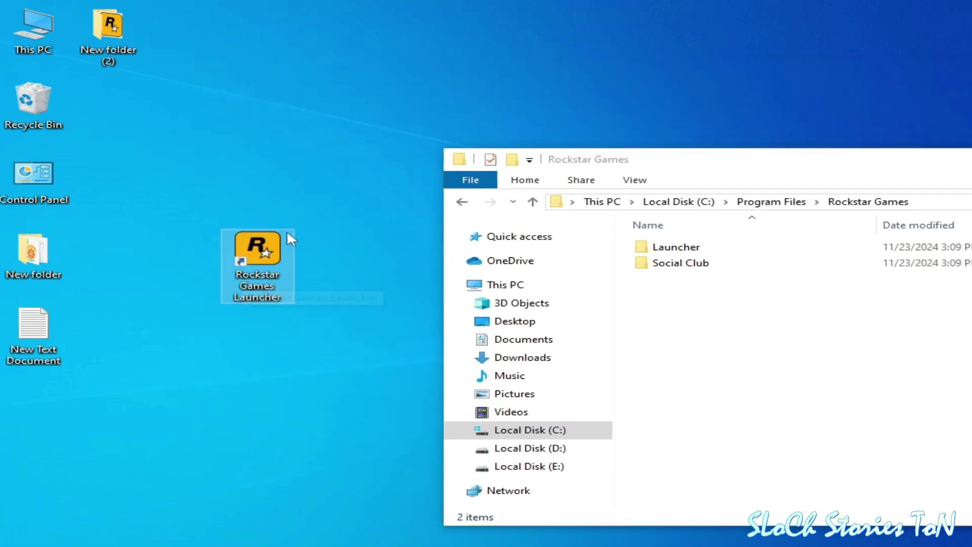
right_click(261, 266)
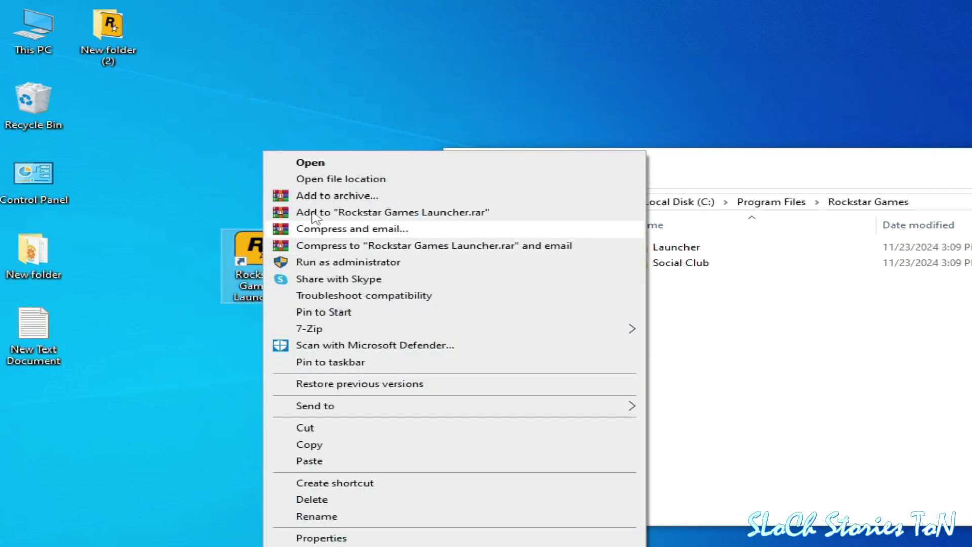
left_click(326, 178)
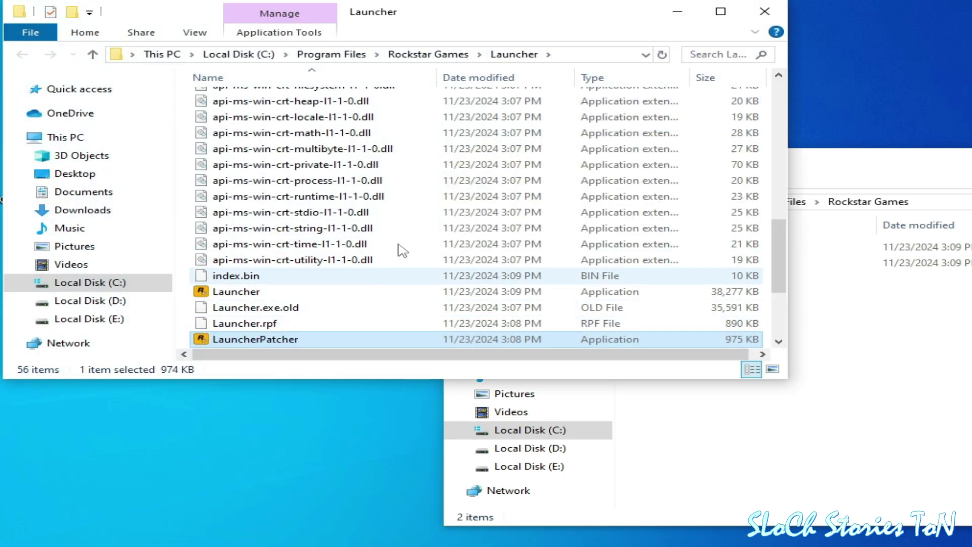
left_click(416, 54)
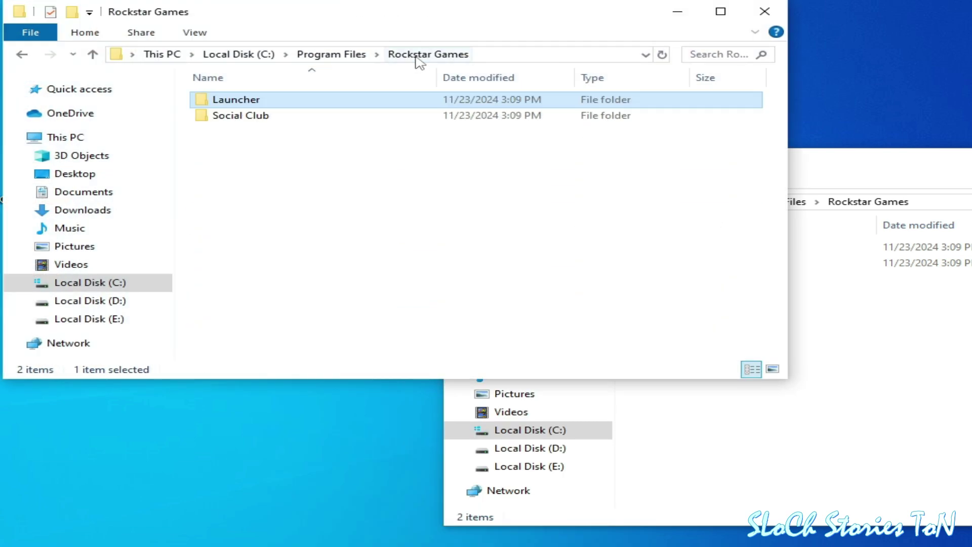
left_click(335, 54)
double_click(265, 305)
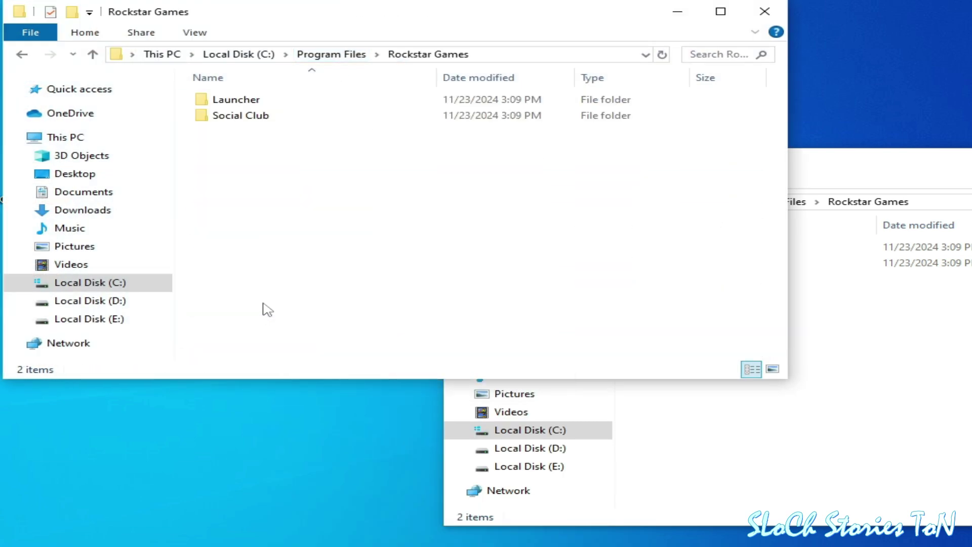
left_click(765, 11)
left_click_drag(809, 169, 547, 110)
left_click(417, 193)
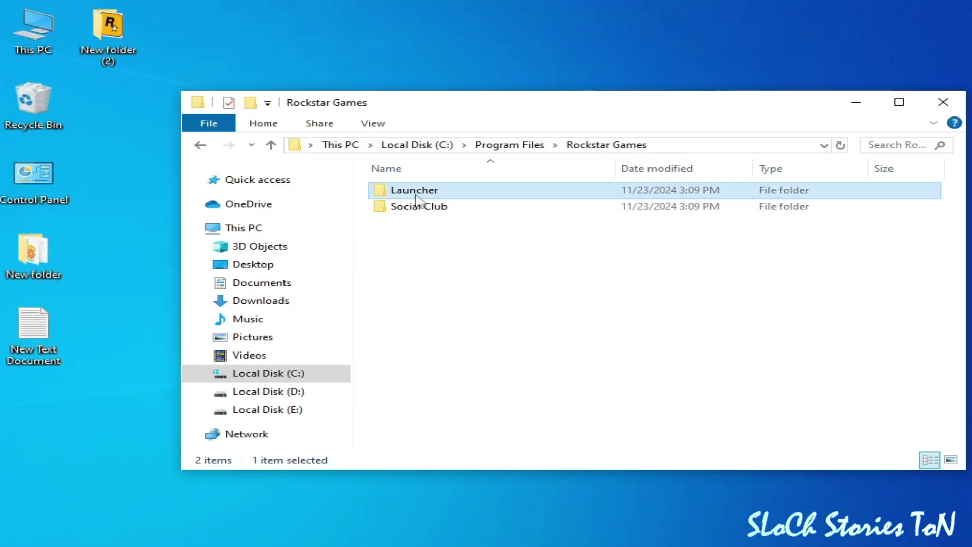
Step: Go into Launcher\Redistributables\VCRed and check vc_redist.x64's compatibility settings, leaving compatibility mode off
double_click(416, 196)
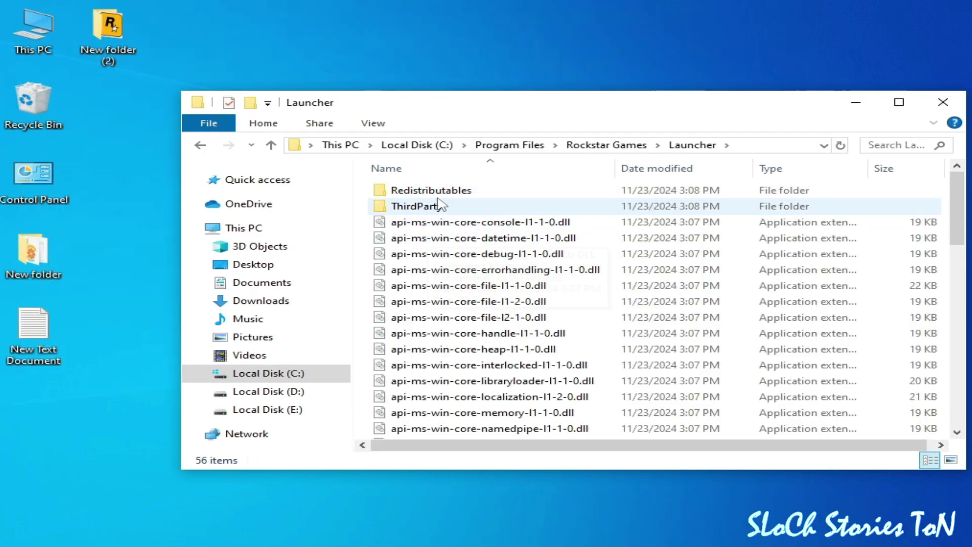
double_click(430, 194)
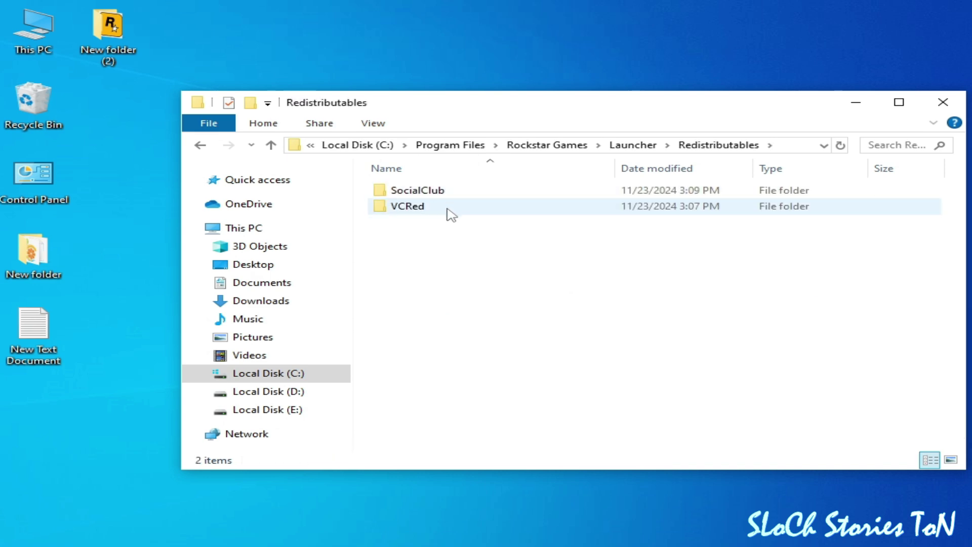
double_click(405, 208)
left_click(428, 191)
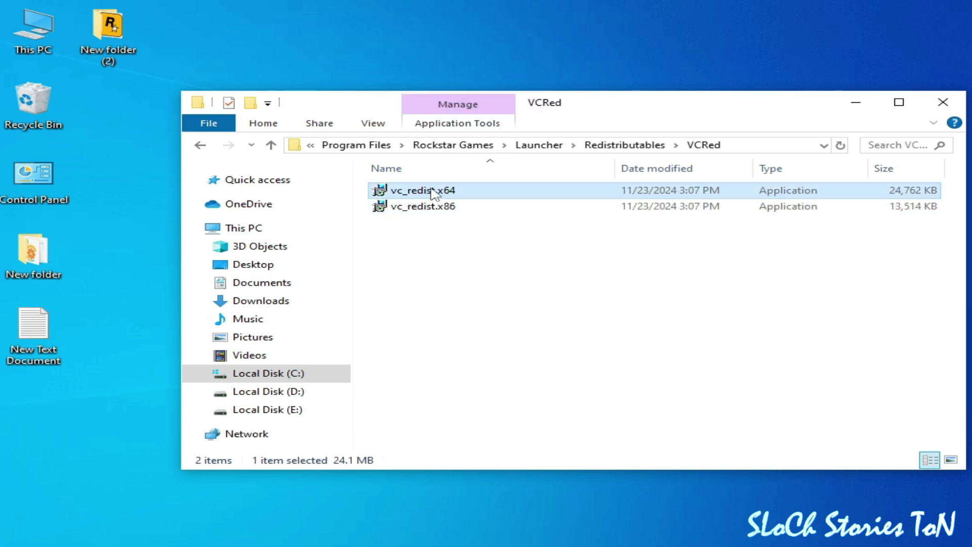
right_click(428, 191)
left_click(489, 538)
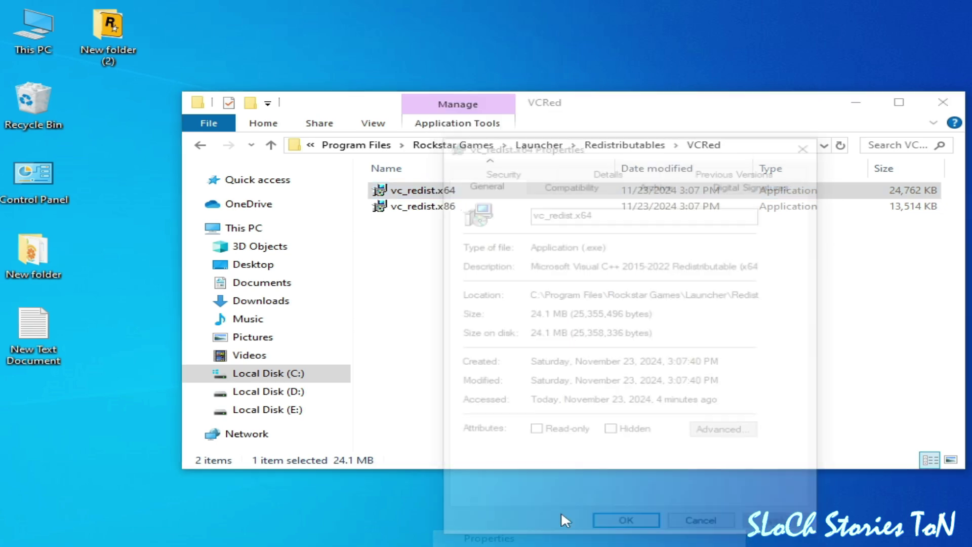
left_click(577, 185)
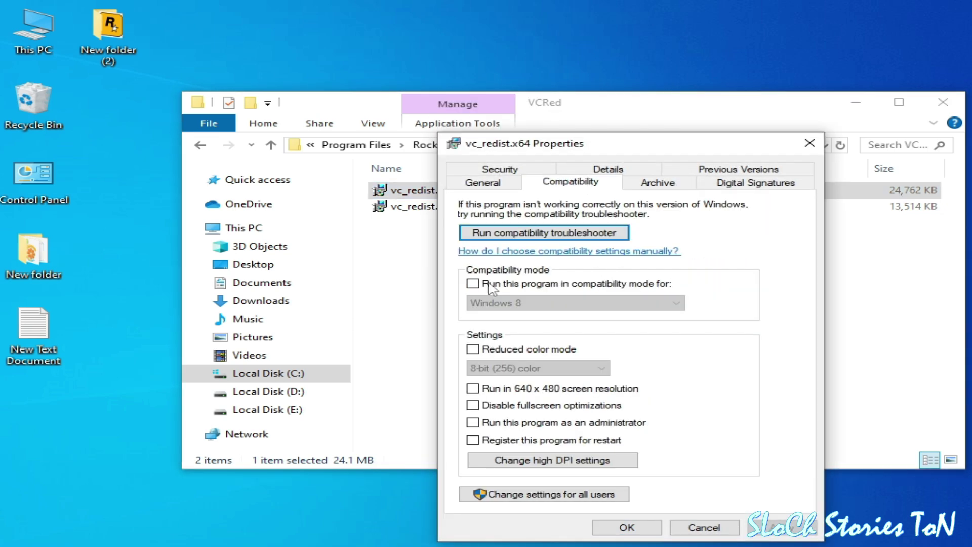
left_click(474, 284)
left_click(473, 283)
left_click(638, 530)
Step: Set vc_redist.x86 to 'Run this program as an administrator' in its Compatibility properties
left_click(426, 206)
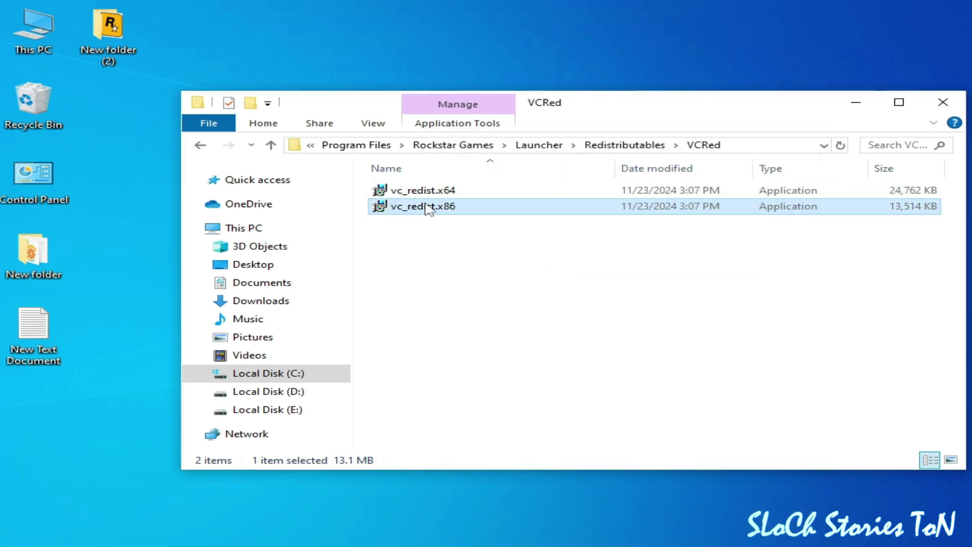
right_click(427, 206)
left_click(499, 538)
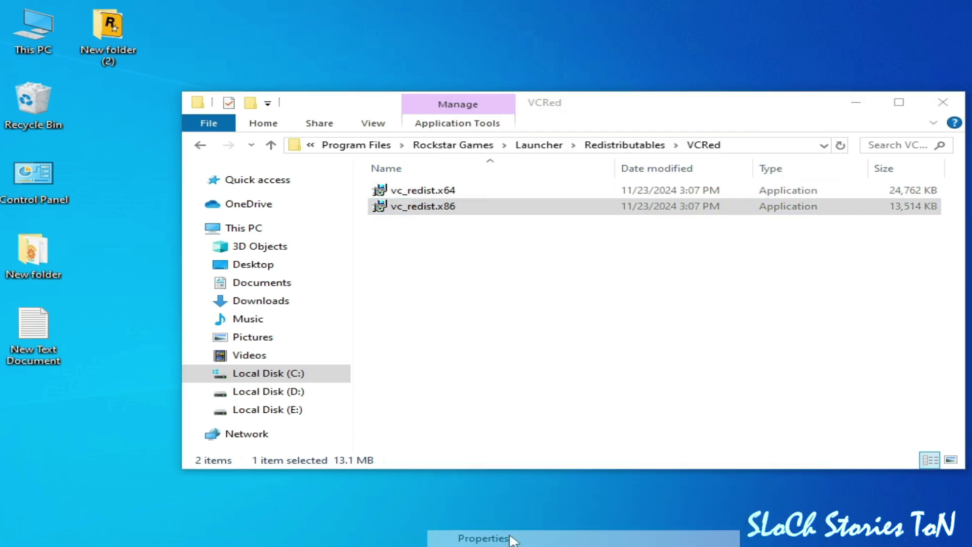
left_click(580, 183)
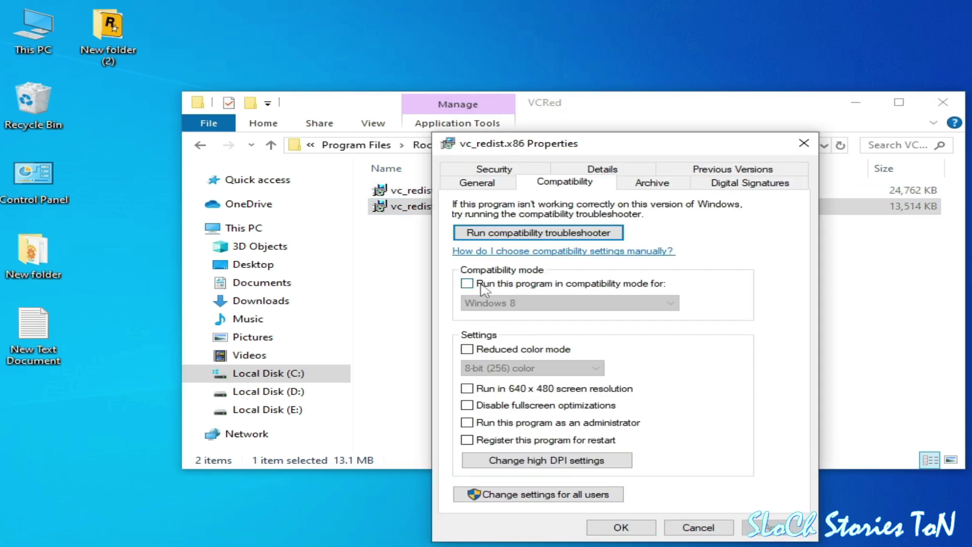
left_click(468, 285)
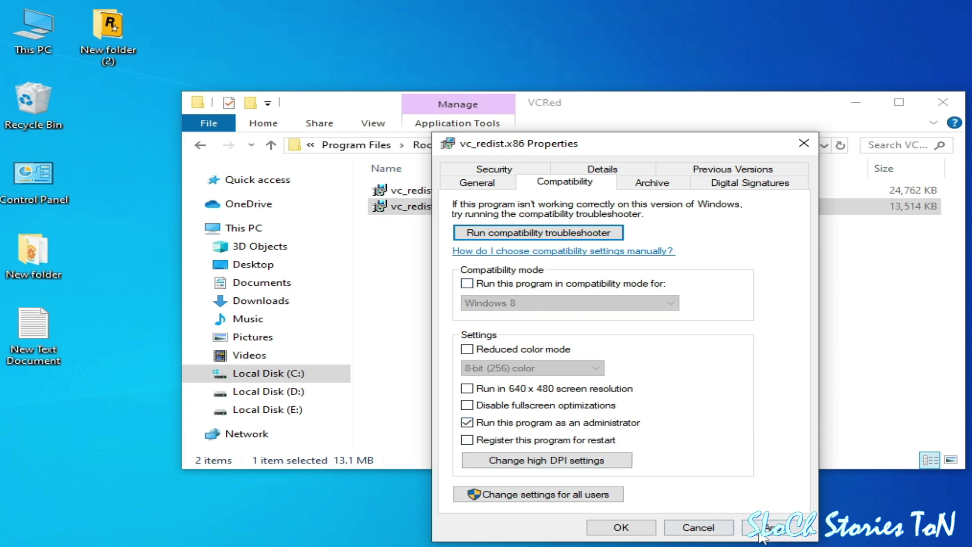
left_click(621, 527)
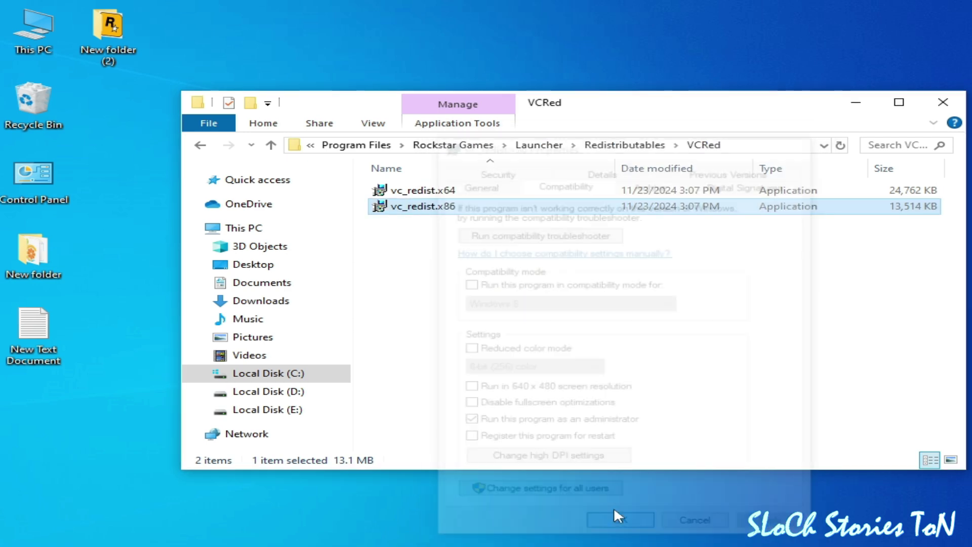
Step: Open Redistributables\SocialClub and set Social-Club-Setup to run as administrator, compatibility mode off
left_click(200, 144)
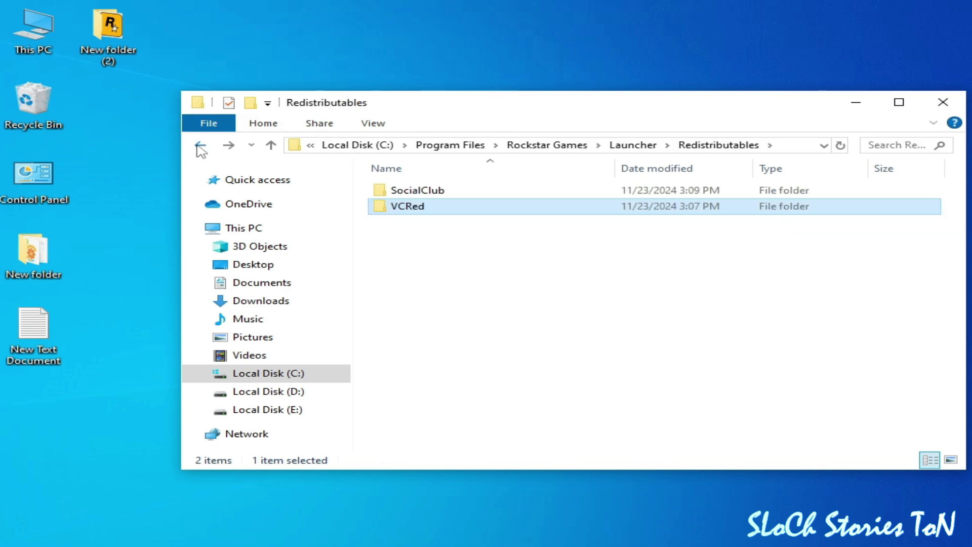
left_click(418, 192)
double_click(417, 191)
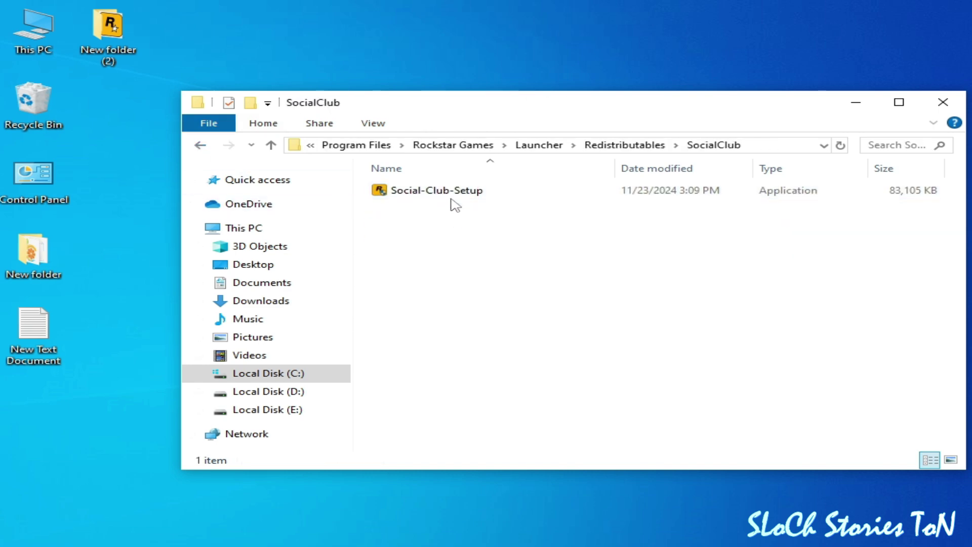
left_click(454, 196)
right_click(454, 194)
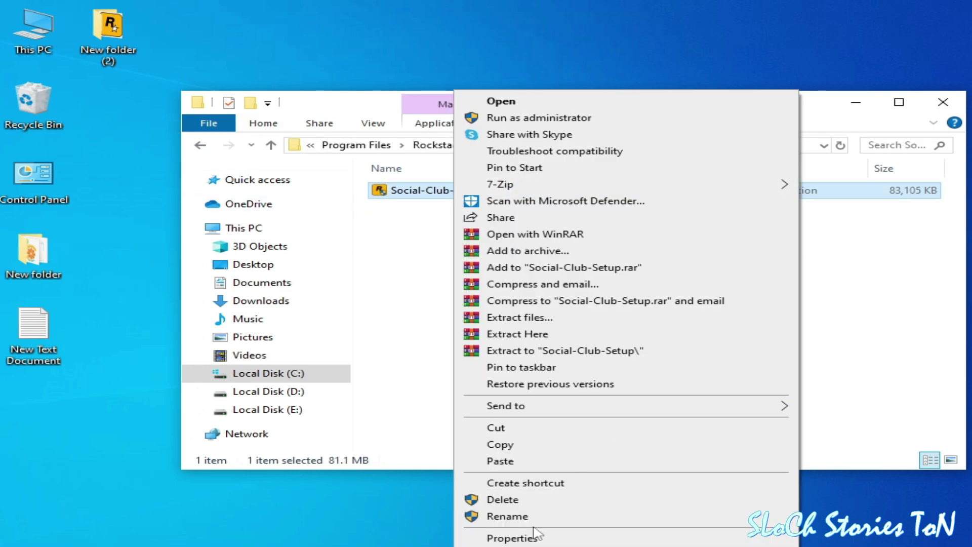
left_click(506, 539)
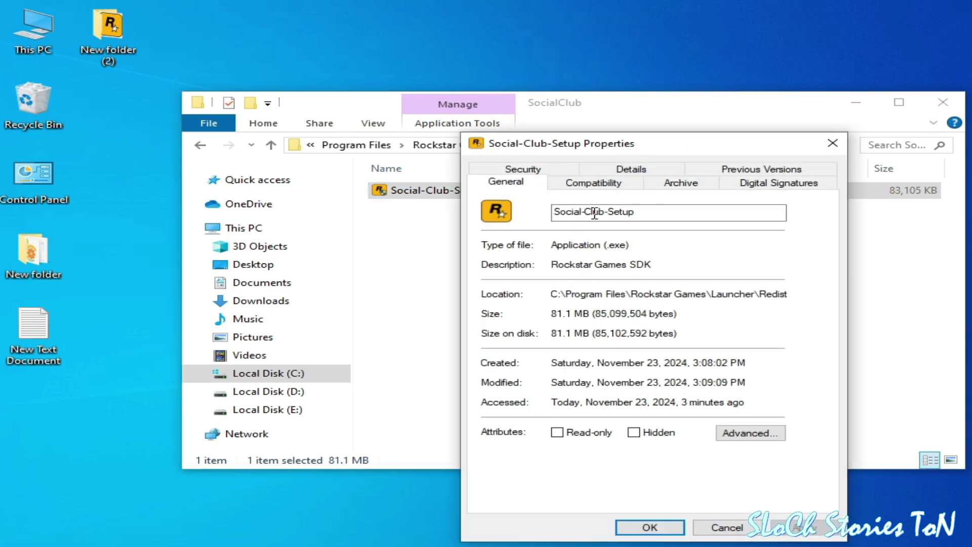
left_click(594, 184)
left_click(496, 285)
left_click(496, 284)
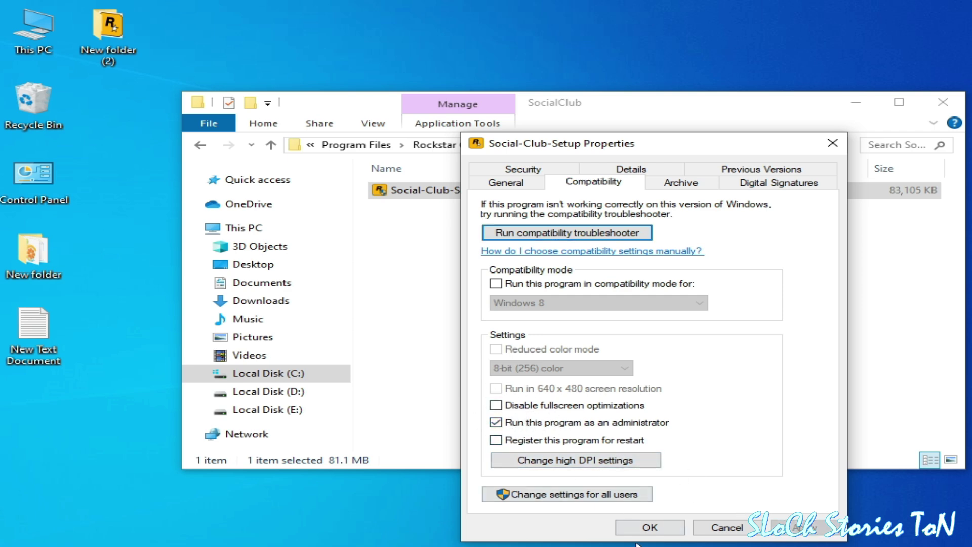
left_click(647, 527)
Step: Go into Launcher\ThirdParty\Crashpad and set RockstarErrorHandler to run as administrator
left_click(199, 145)
left_click(199, 145)
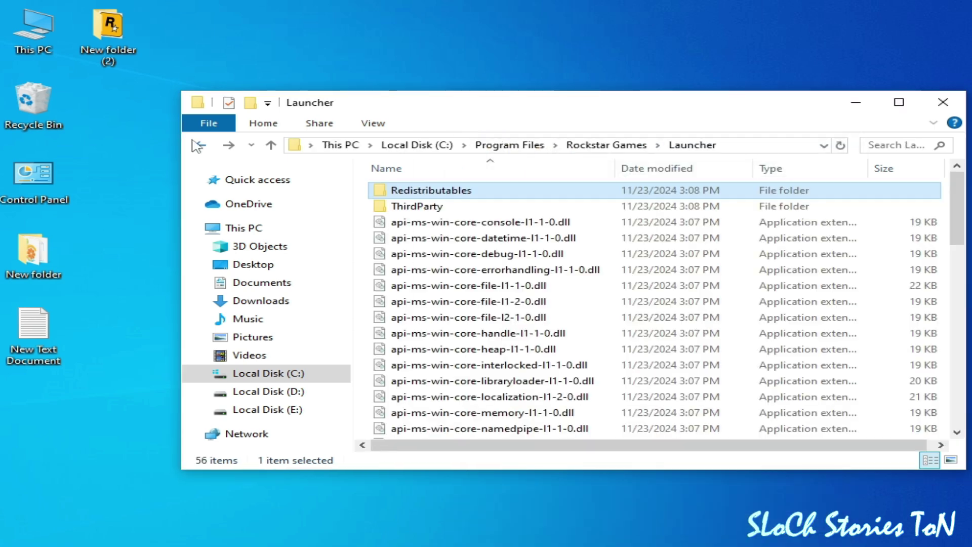
double_click(413, 206)
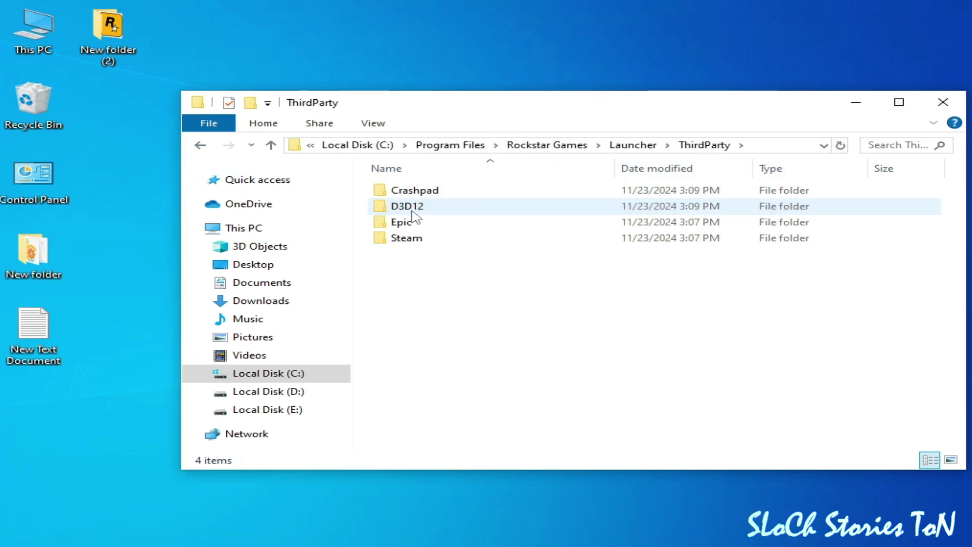
double_click(435, 195)
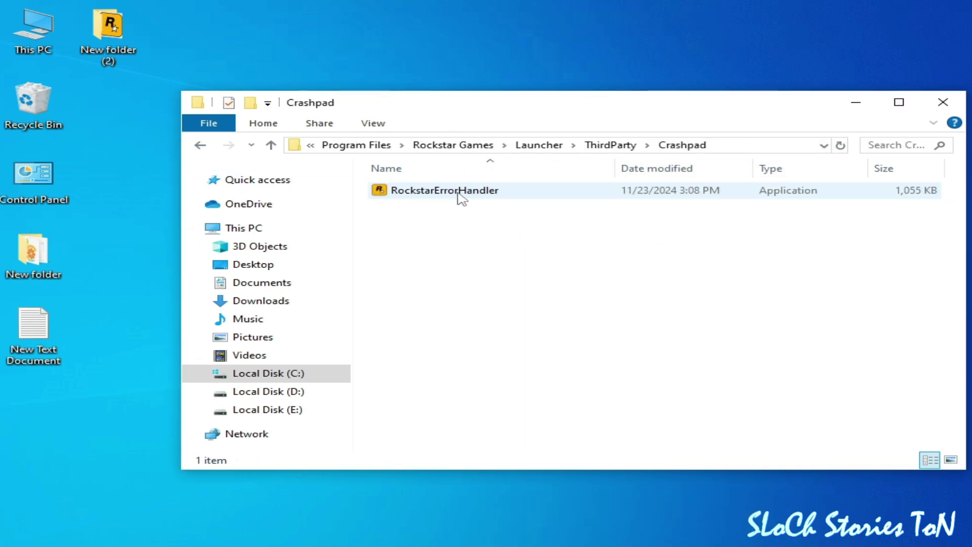
left_click(458, 191)
right_click(457, 189)
left_click(511, 539)
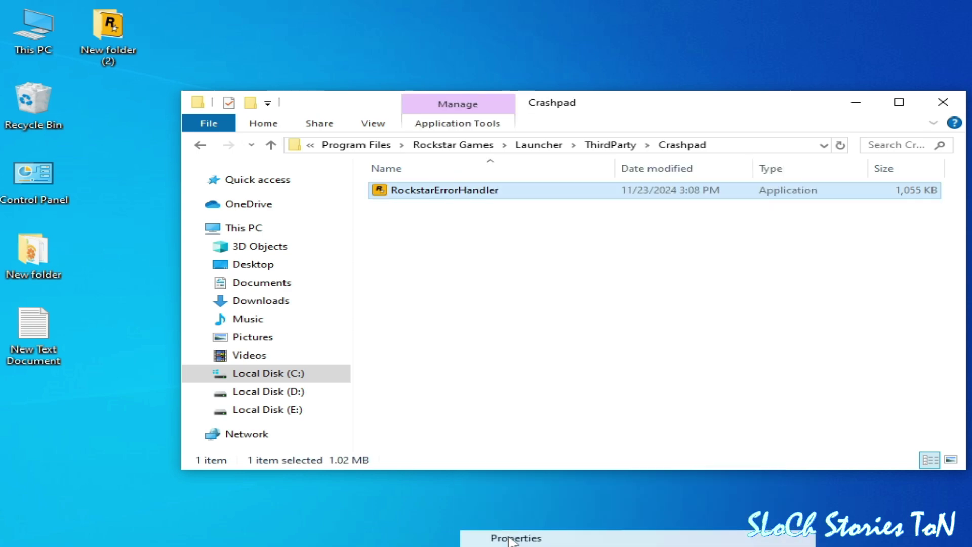
left_click(613, 182)
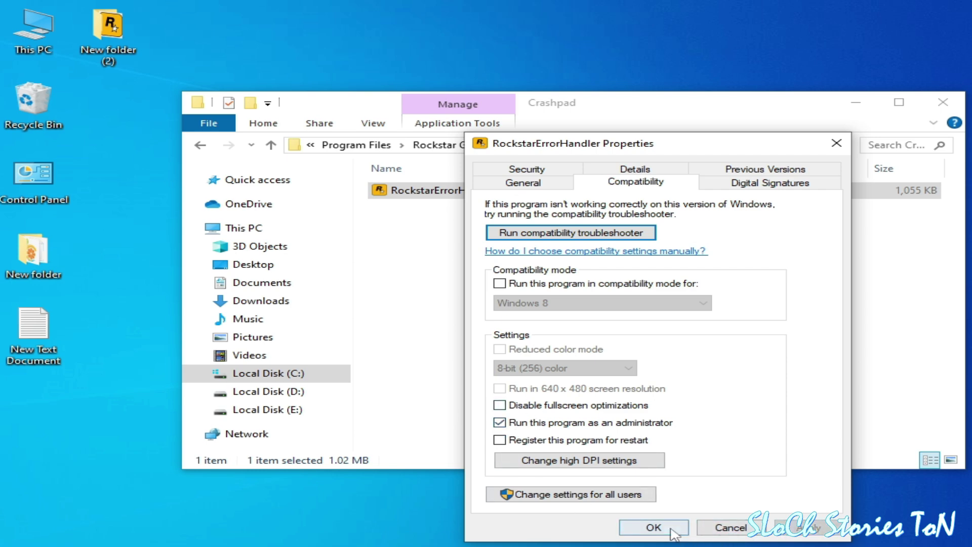
left_click(653, 527)
Step: Return to the Launcher folder and keep Launcher on run-as-administrator with Windows 8 compatibility mode off
left_click(201, 147)
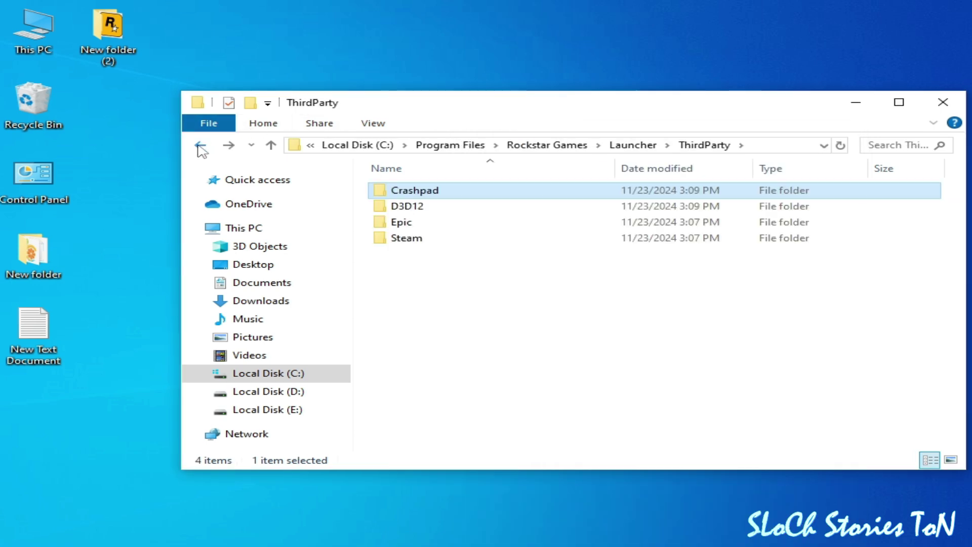
left_click(202, 148)
left_click(205, 147)
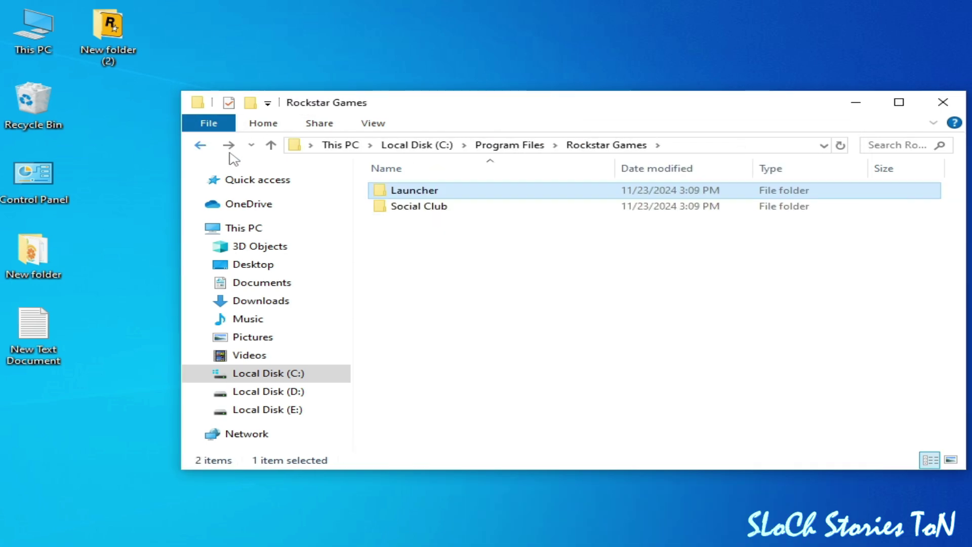
double_click(439, 192)
left_click_drag(957, 202, 959, 403)
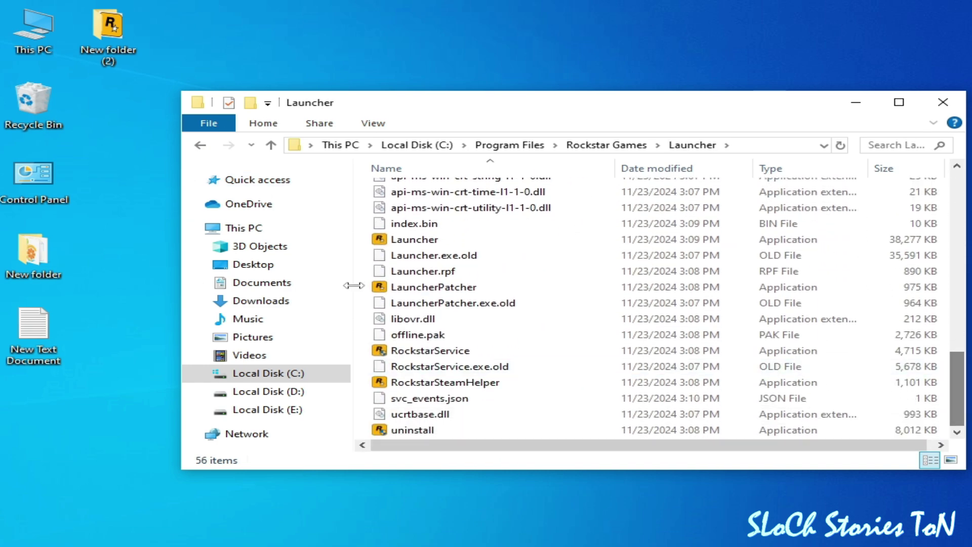
left_click(425, 242)
right_click(425, 246)
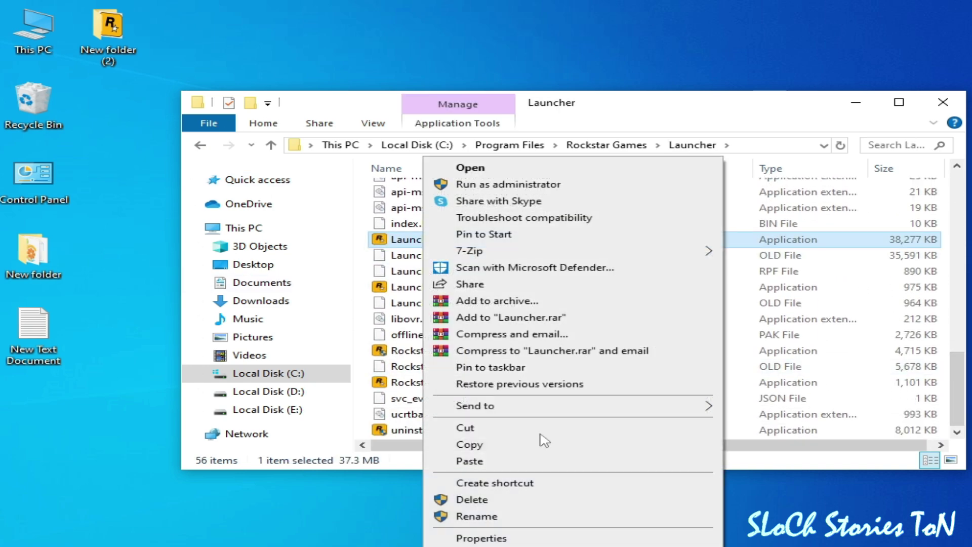
left_click(550, 536)
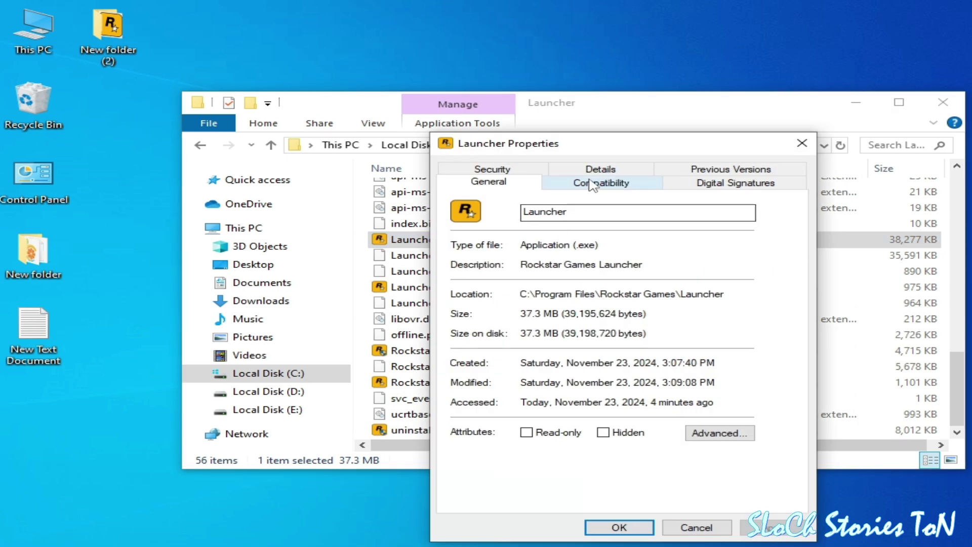
left_click(593, 183)
left_click(465, 284)
left_click(465, 284)
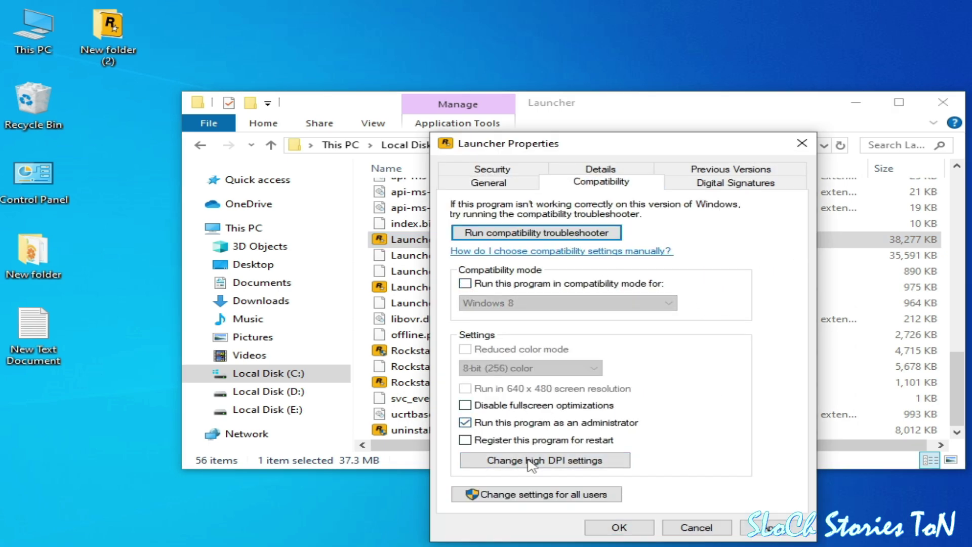
left_click(618, 527)
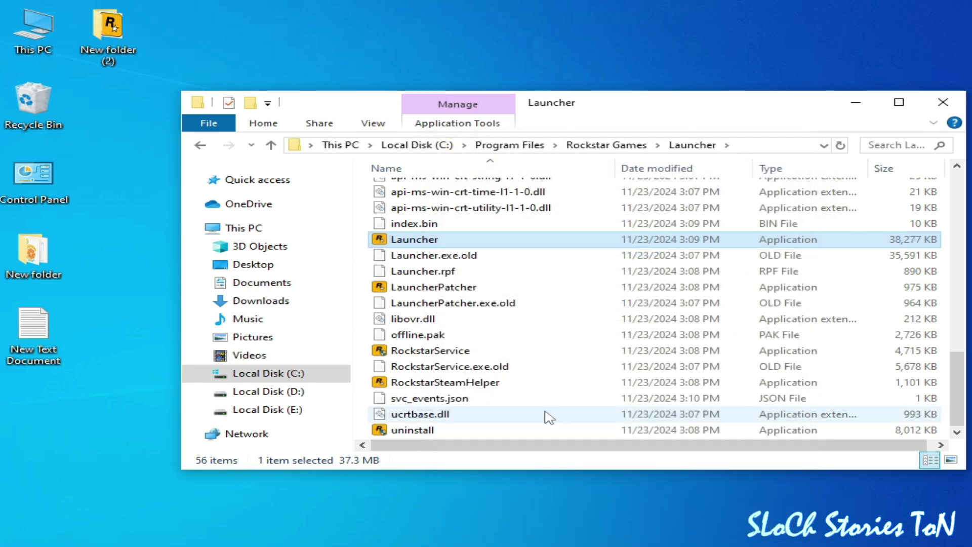
Step: Give LauncherPatcher 'Run this program as an administrator' with compatibility mode left unticked
right_click(429, 287)
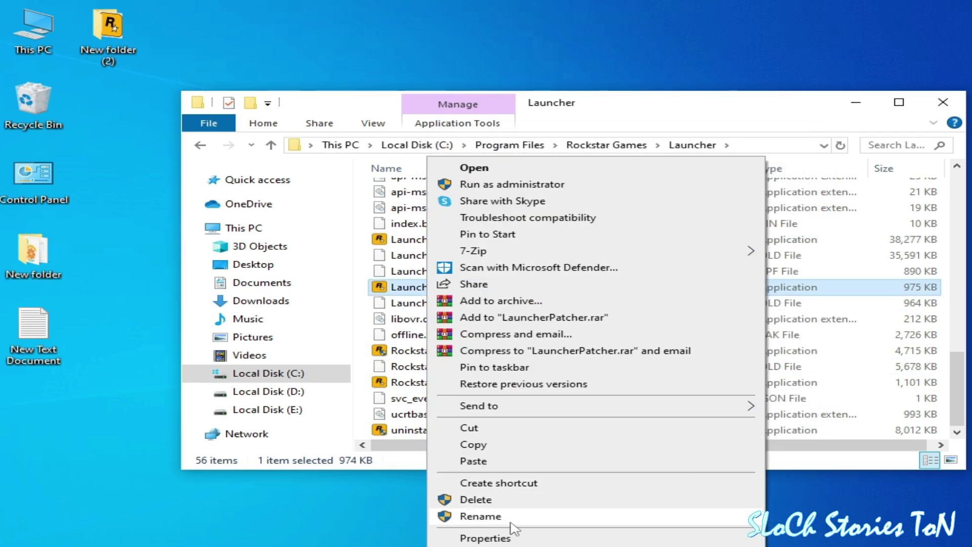
left_click(509, 538)
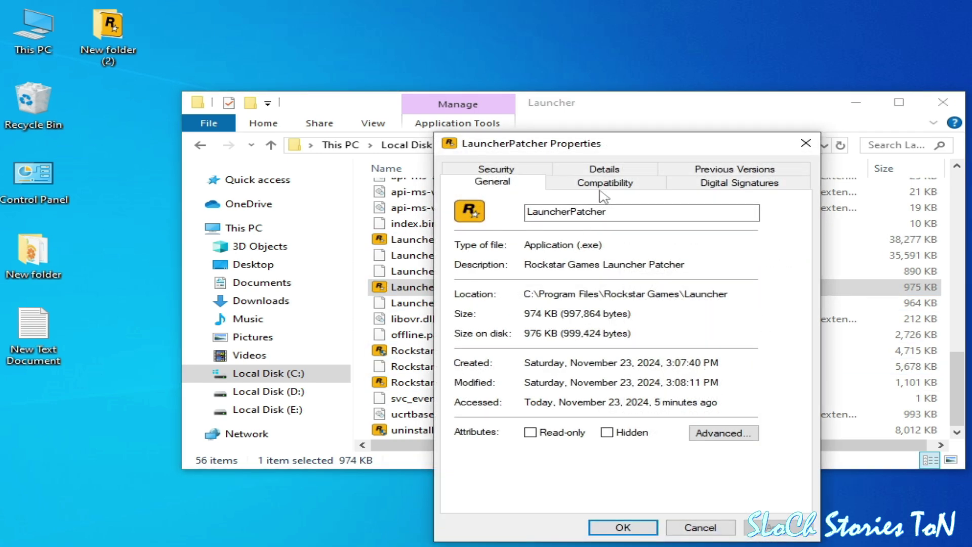
left_click(605, 183)
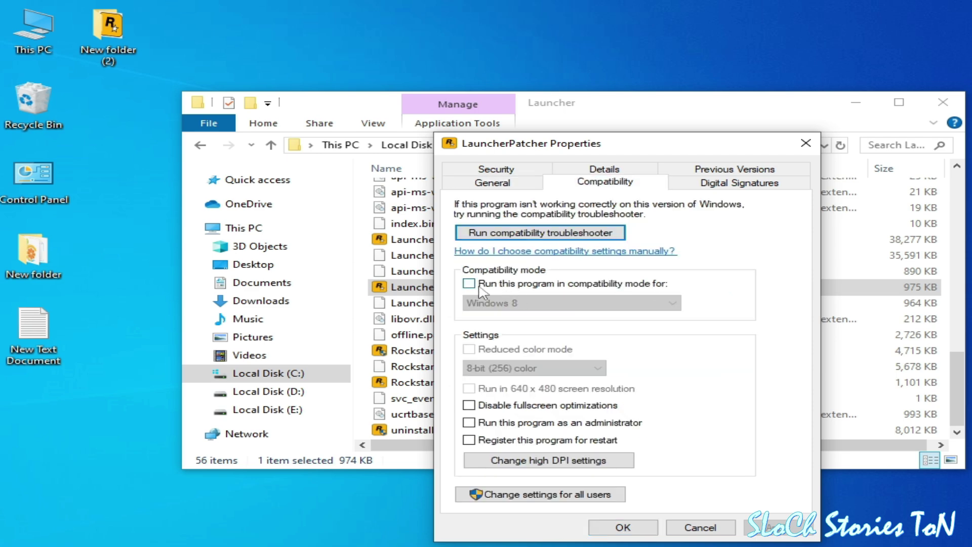
left_click(478, 286)
left_click(479, 285)
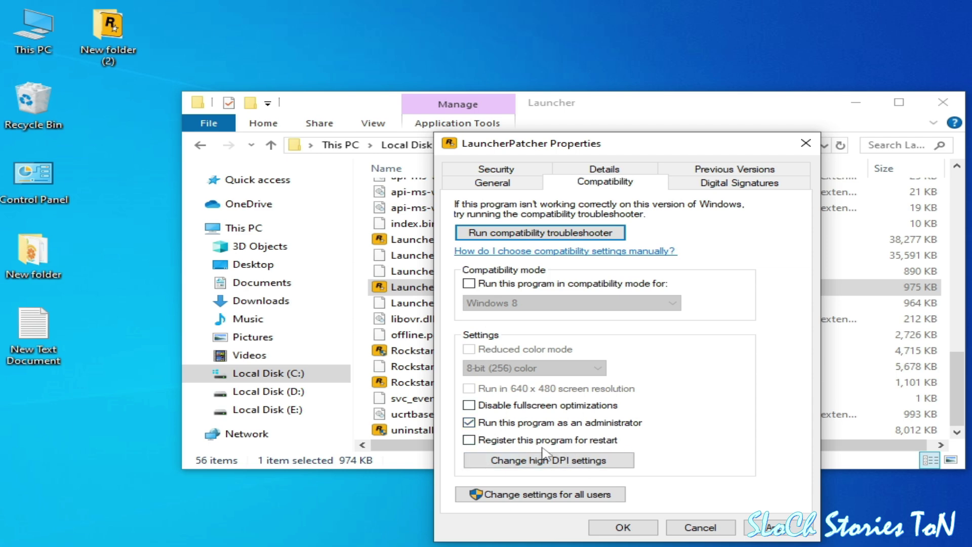
left_click(623, 527)
Step: Turn off Windows 8 compatibility mode for RockstarService, keeping it running as administrator
left_click(460, 350)
right_click(461, 350)
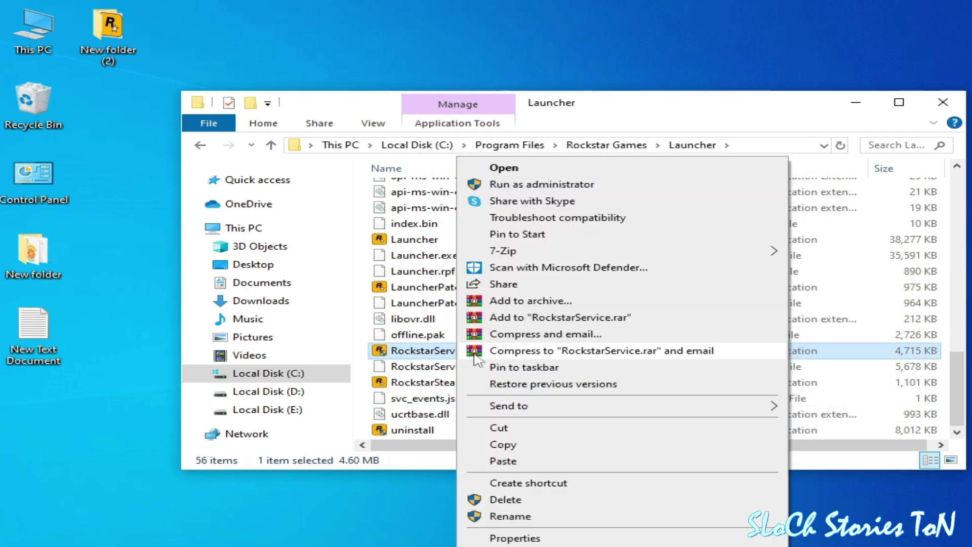
left_click(515, 538)
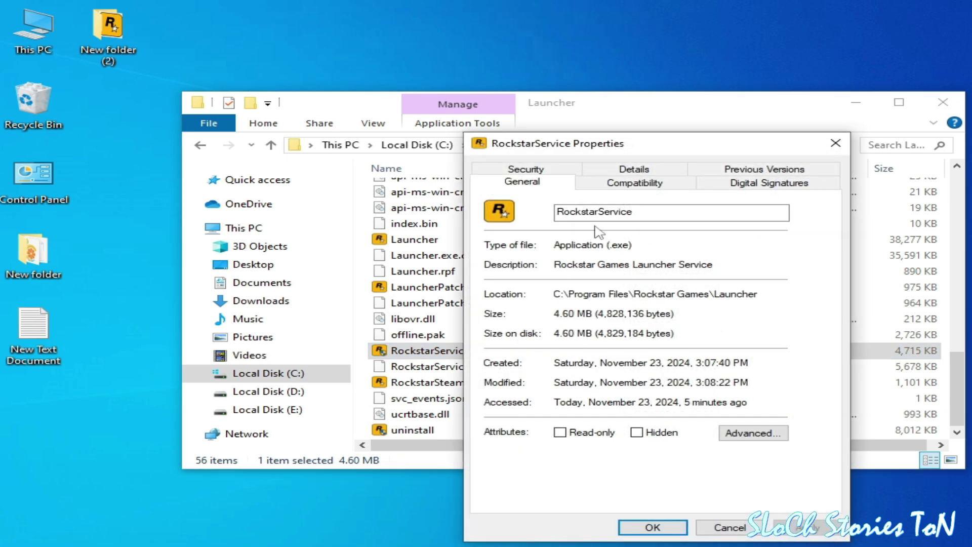
left_click(623, 184)
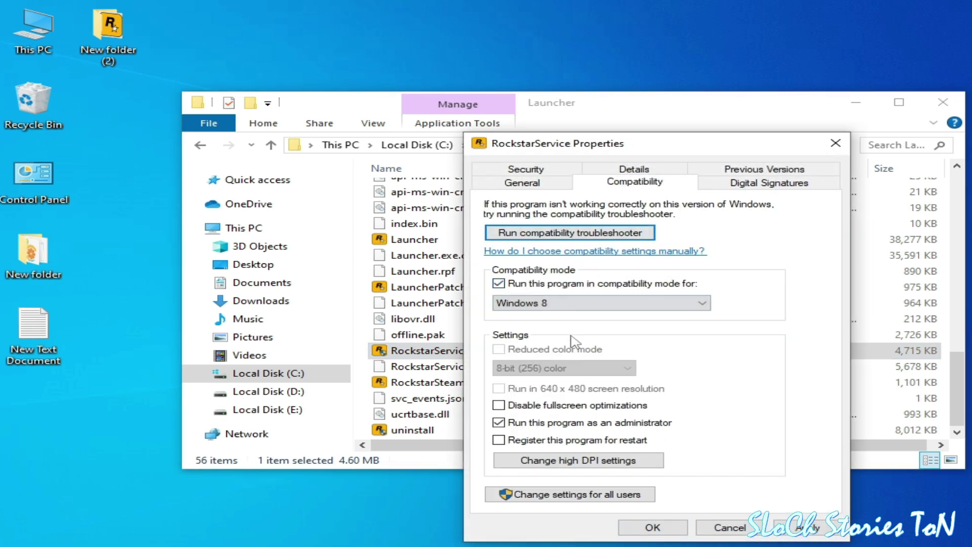
left_click(500, 284)
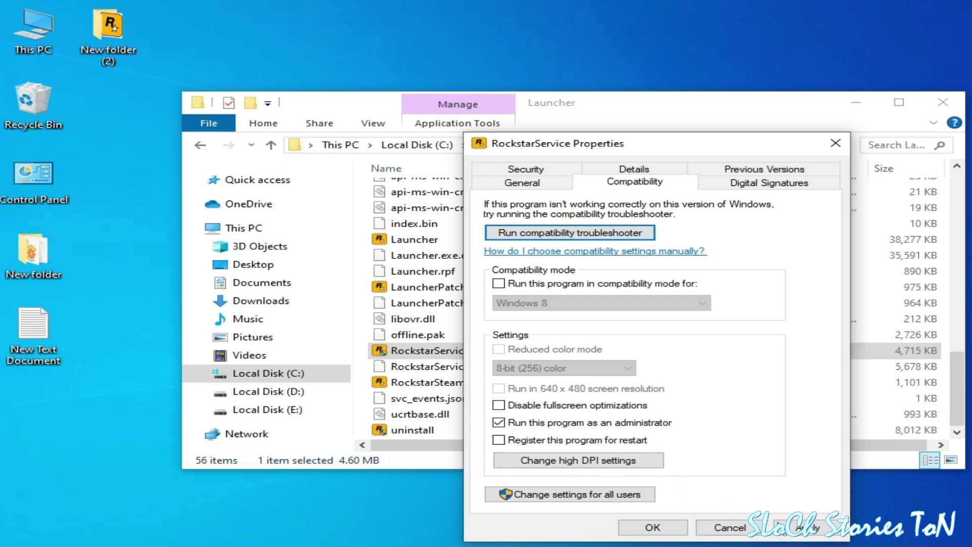
left_click(653, 527)
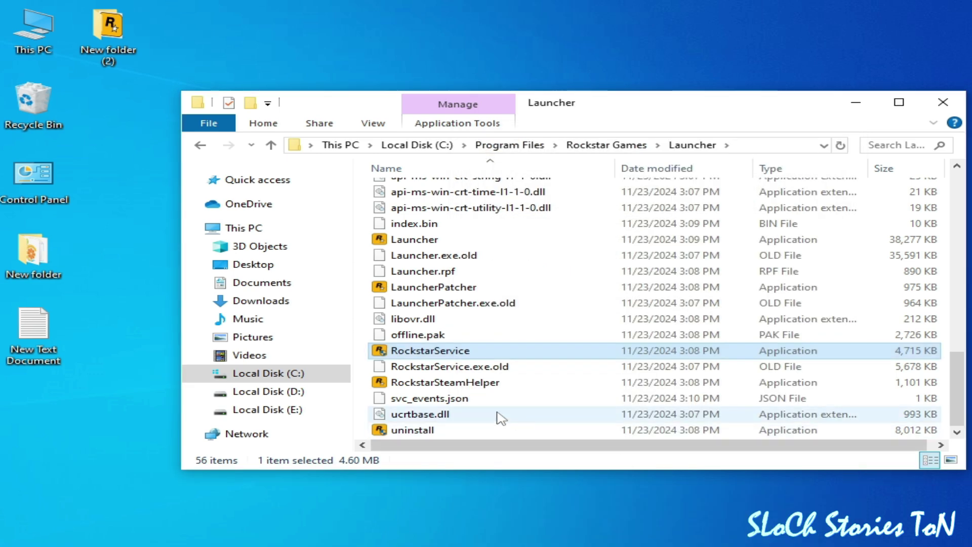
Step: Set RockstarSteamHelper to run as administrator without compatibility mode, applying the change
left_click(473, 384)
right_click(473, 383)
left_click(511, 537)
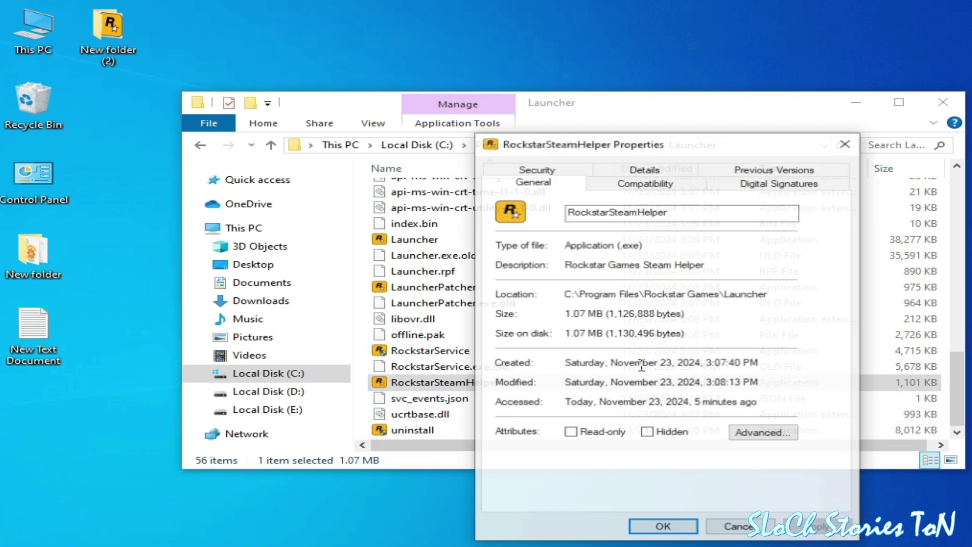
left_click(626, 184)
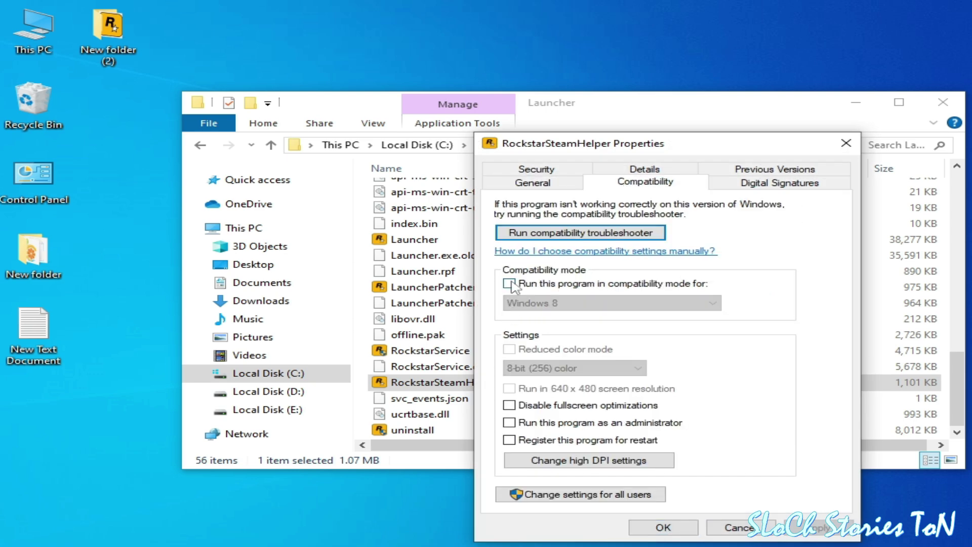
left_click(509, 284)
left_click(509, 283)
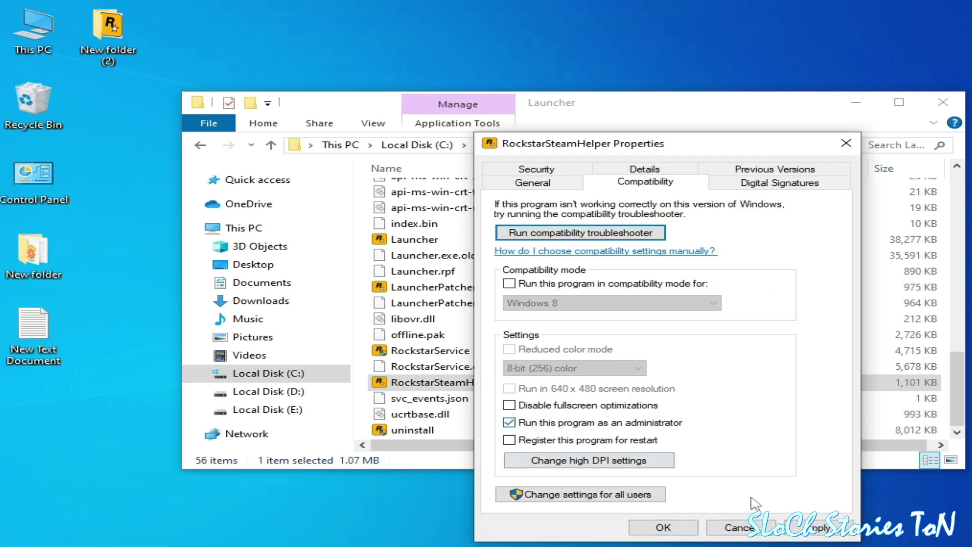
left_click(820, 527)
left_click(663, 527)
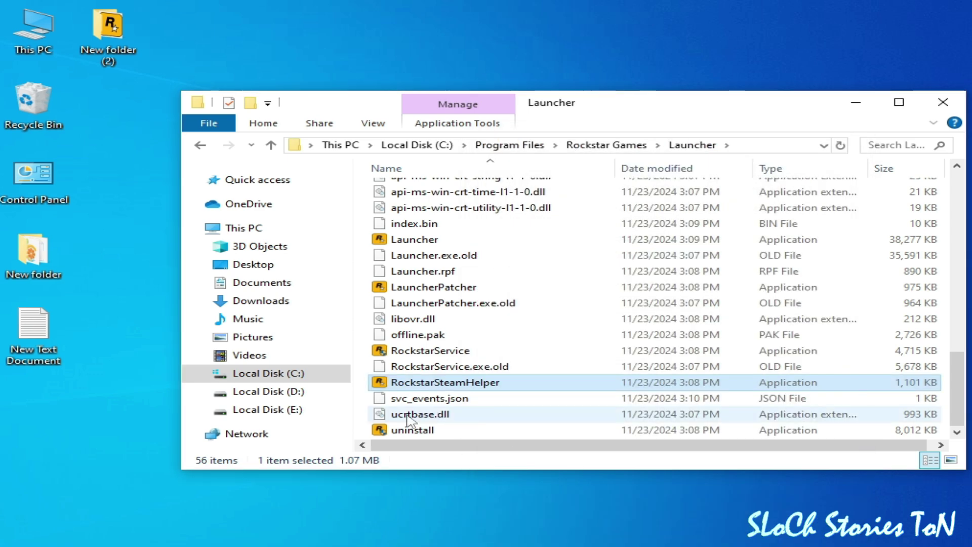
Step: Open the Social Club folder and set SocialClubHelper to run as administrator, Windows 8 compatibility off
mouse_move(957, 390)
left_mouse_down()
mouse_move(957, 213)
mouse_move(951, 372)
left_mouse_up()
left_click(201, 145)
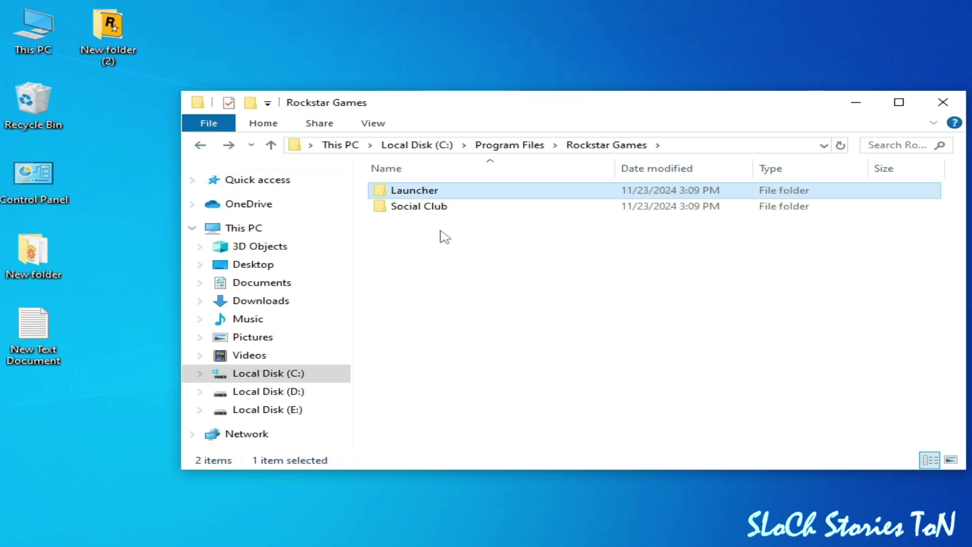
left_click(429, 208)
left_click(432, 217)
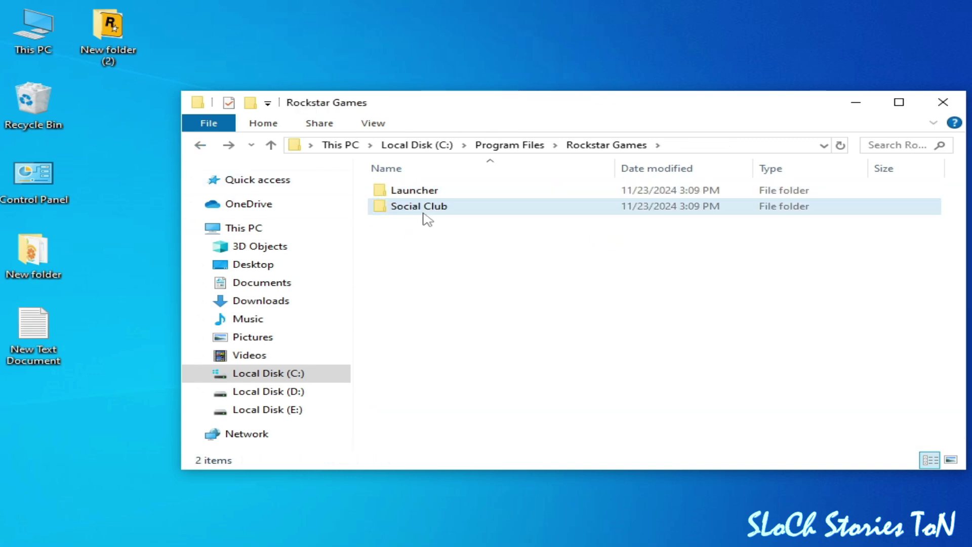
double_click(425, 215)
left_click_drag(958, 261, 957, 334)
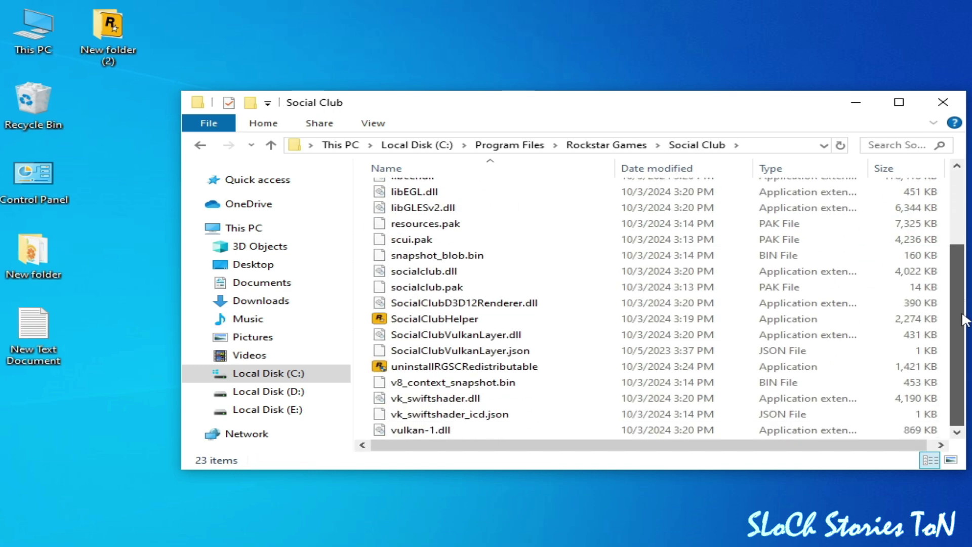
left_click(459, 320)
right_click(454, 320)
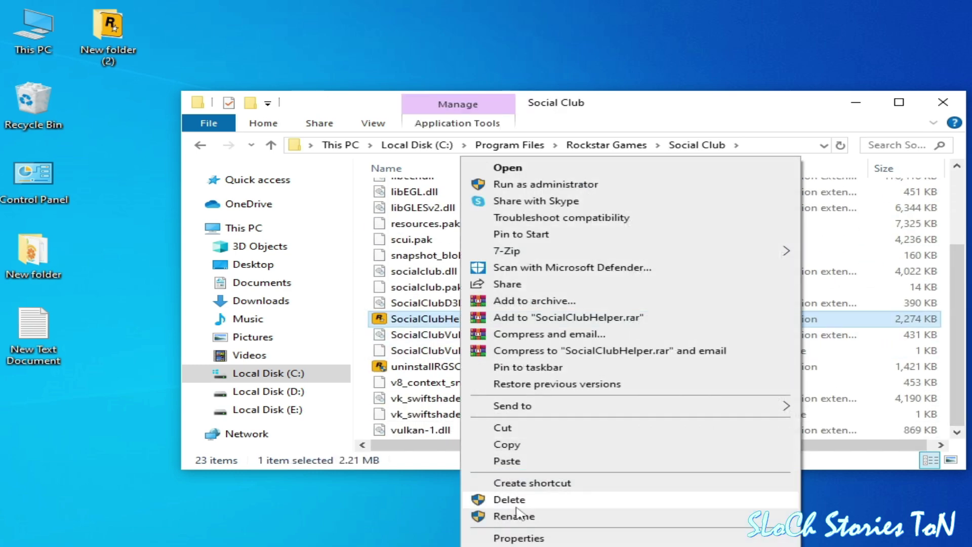
left_click(512, 538)
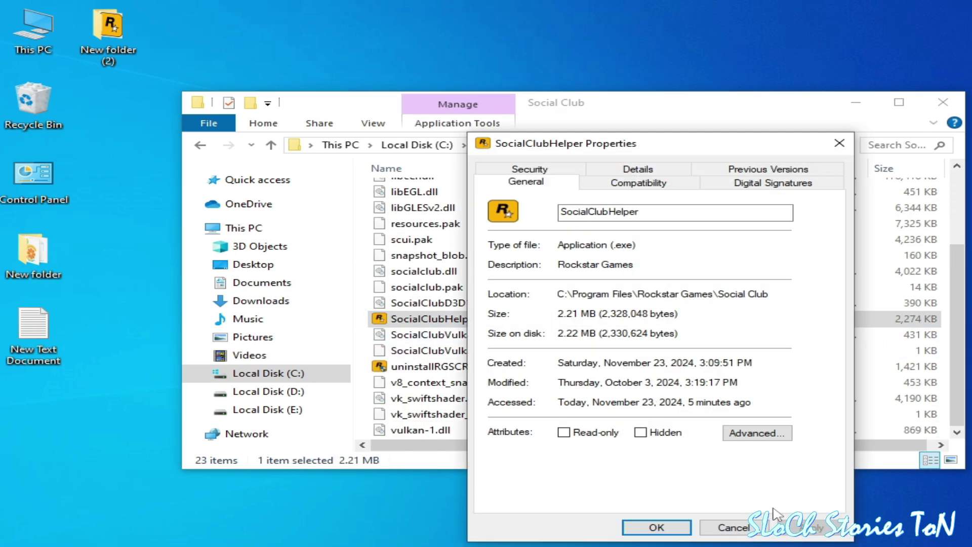
left_click(626, 184)
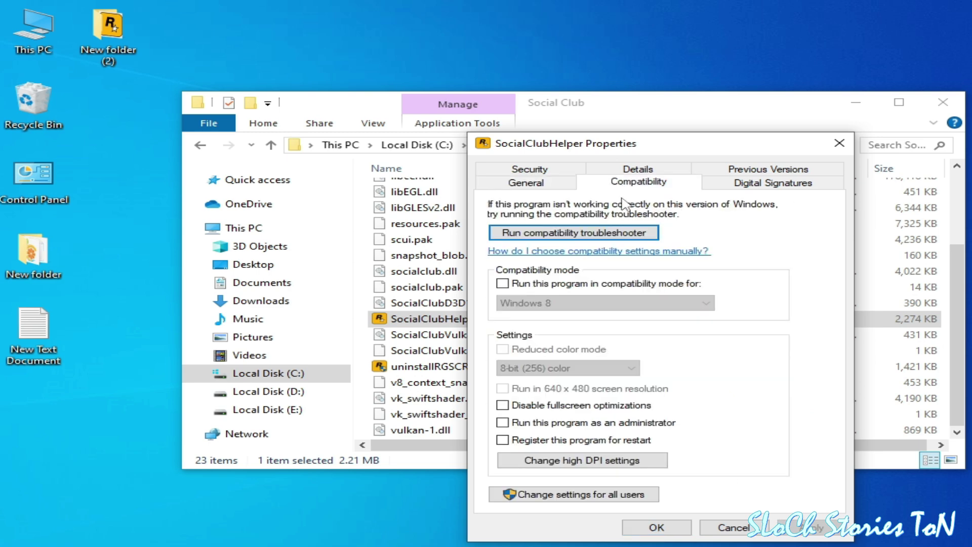
left_click(502, 284)
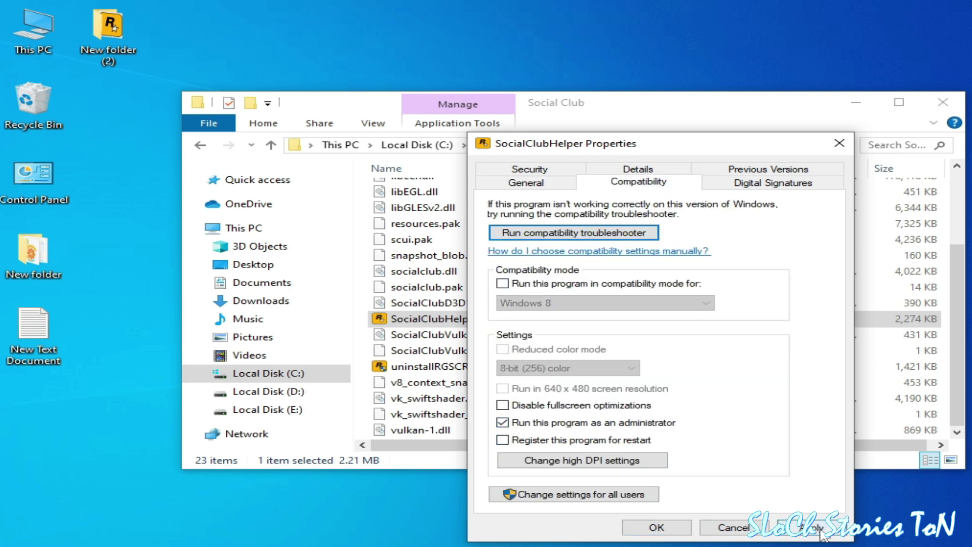
left_click(656, 528)
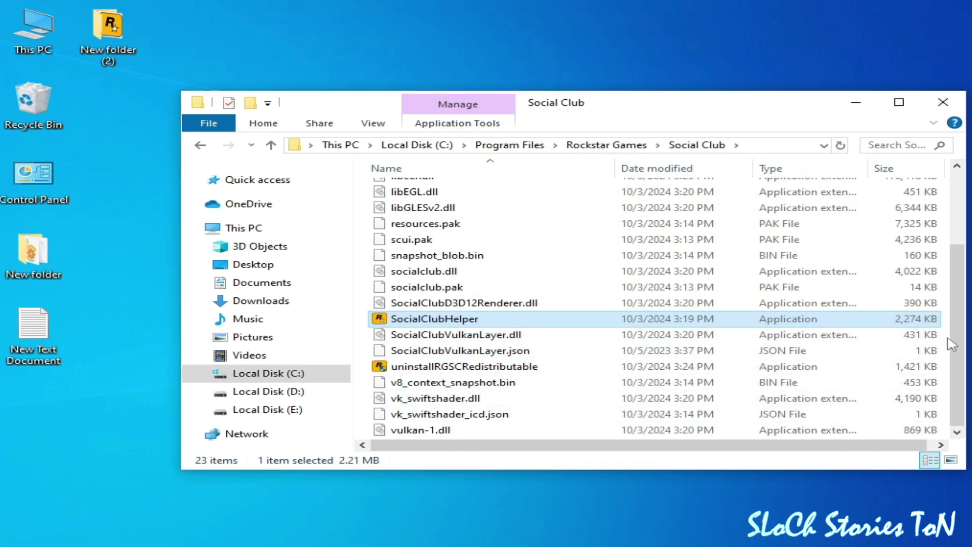
Step: Look inside the locales folder, then return to the Social Club folder
left_click_drag(956, 348, 957, 276)
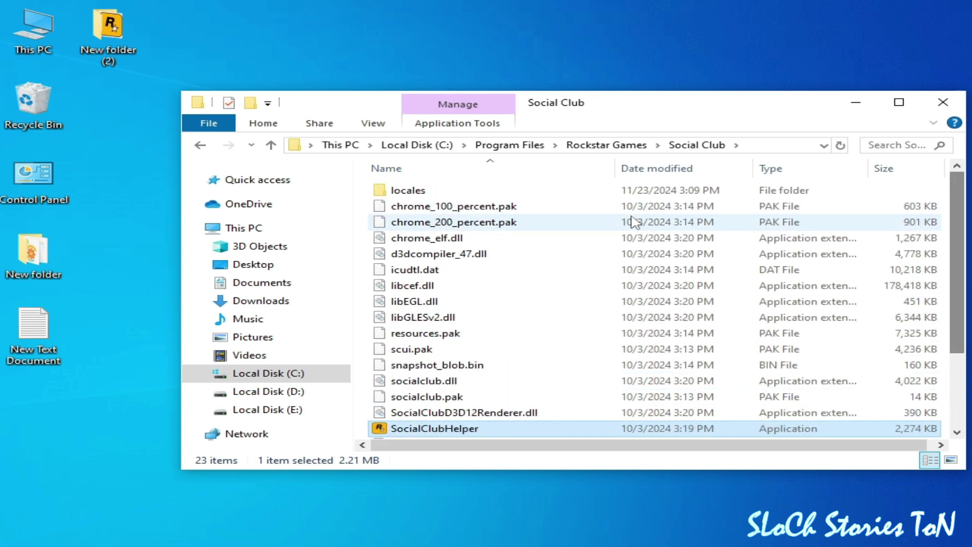
double_click(400, 191)
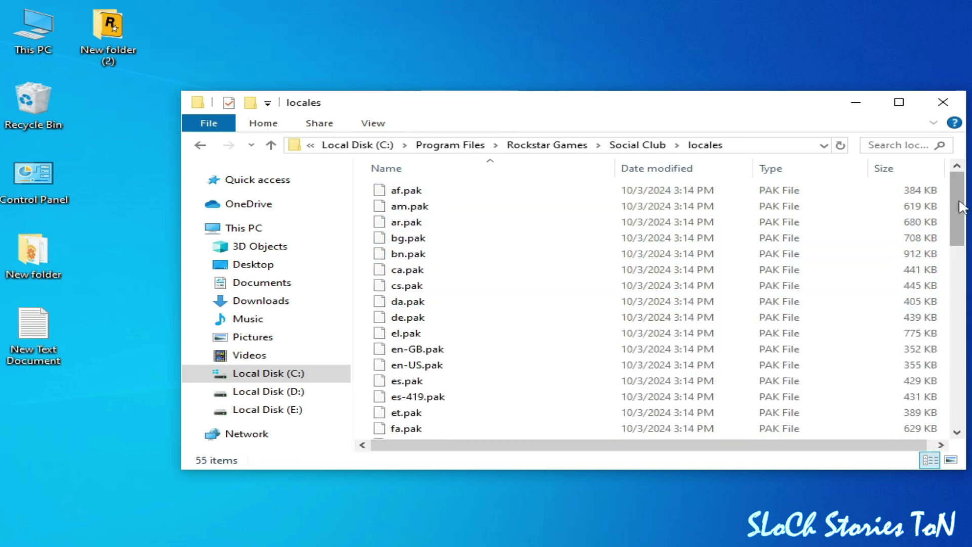
left_click_drag(960, 207, 957, 395)
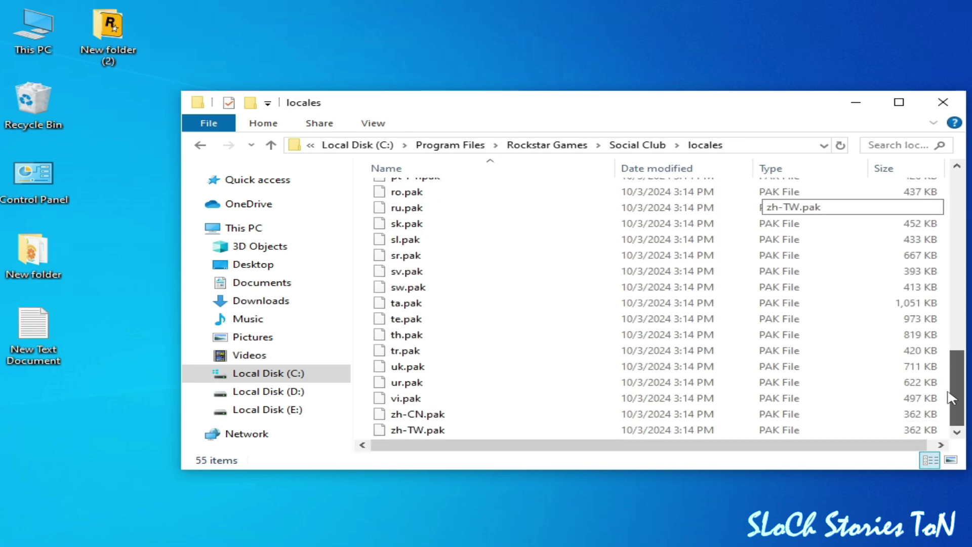
left_click(201, 145)
Step: Navigate to Launcher\Redistributables\SocialClub and bring up Social-Club-Setup's context menu
left_click(212, 144)
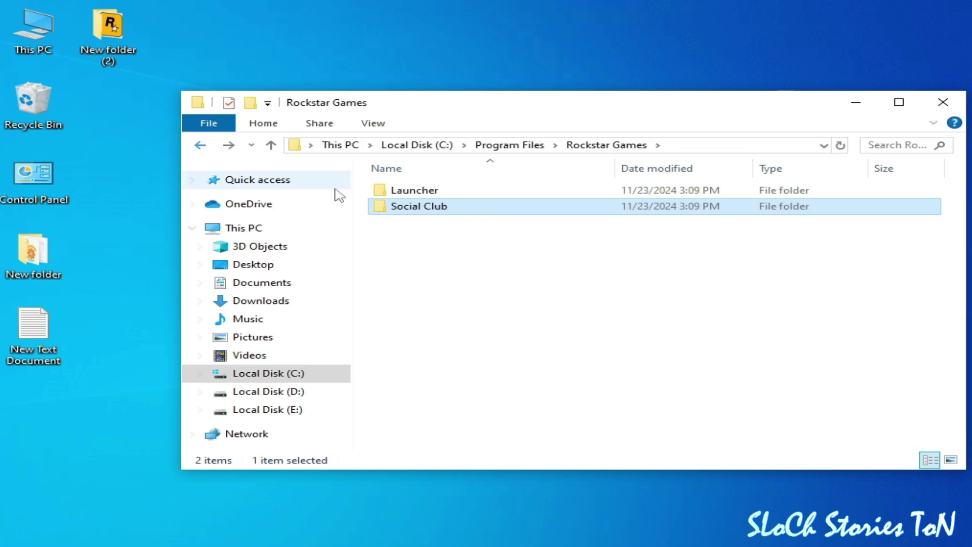
double_click(418, 193)
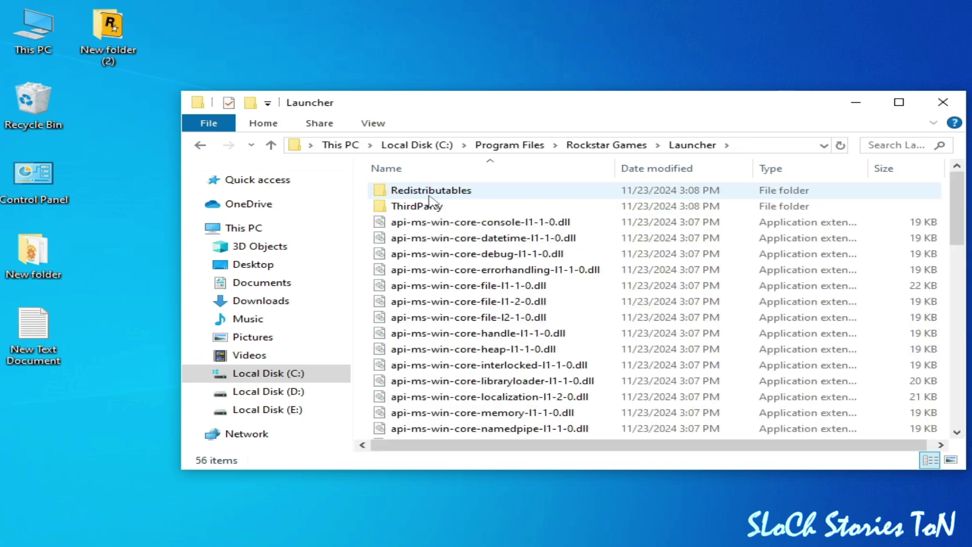
double_click(430, 191)
double_click(430, 192)
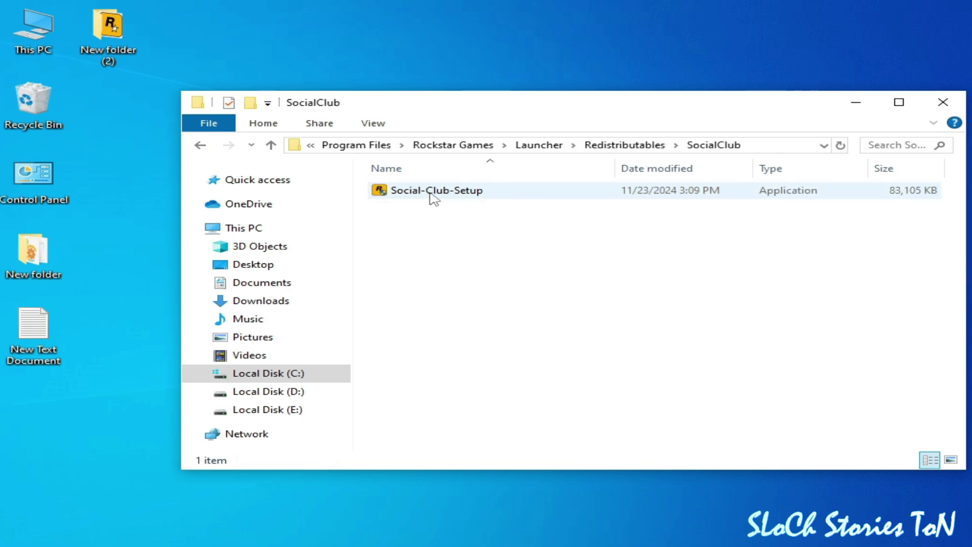
left_click(431, 195)
right_click(432, 197)
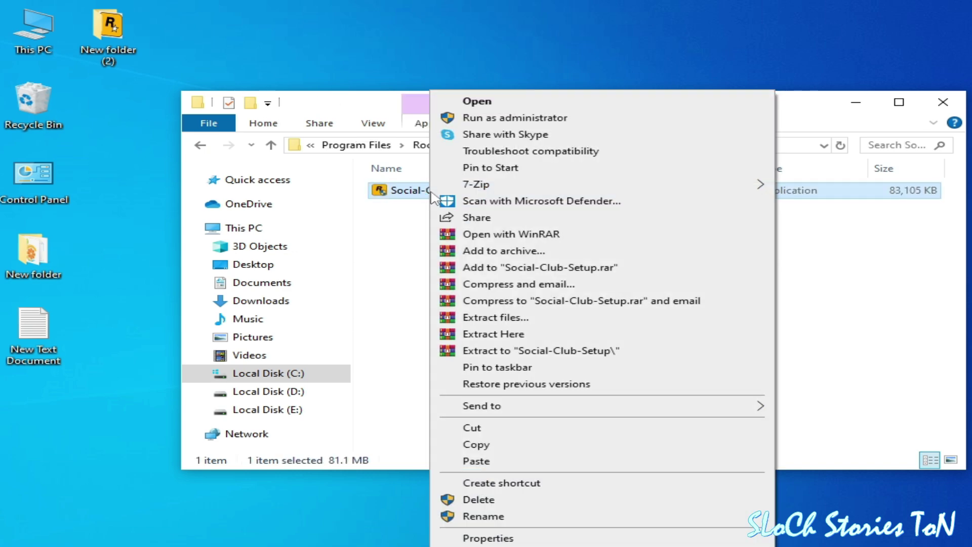
Step: Run Social-Club-Setup, keep English, accept the license, and install the Rockstar Games SDK
left_click(502, 101)
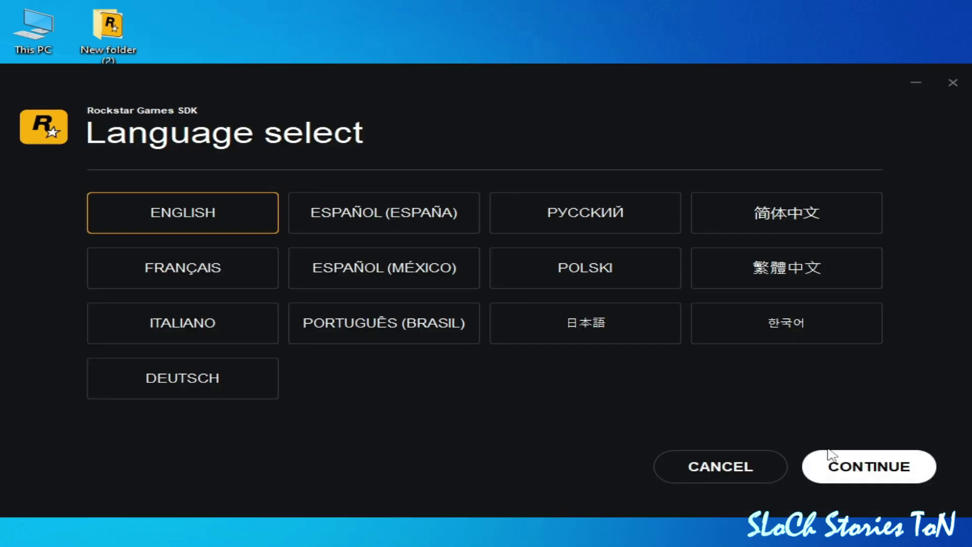
left_click(843, 461)
left_click(861, 475)
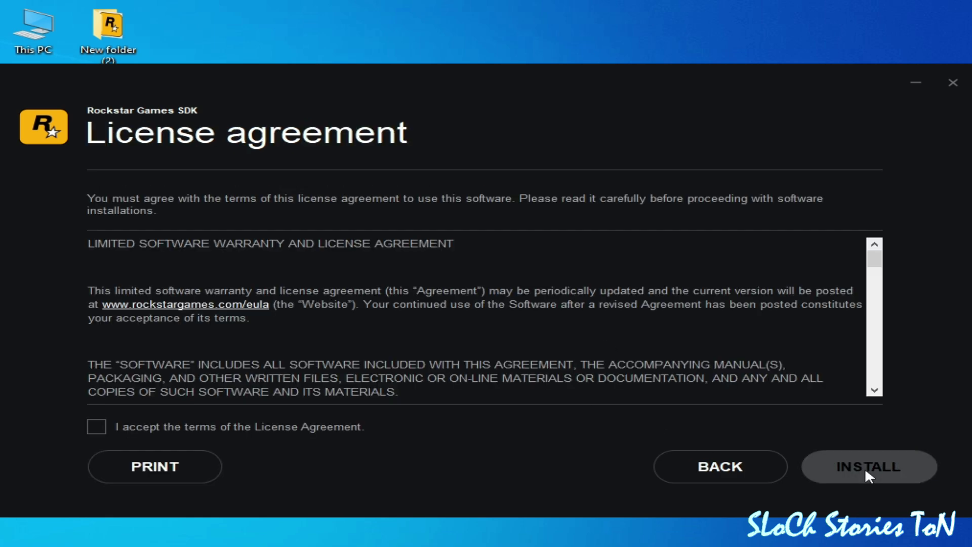
left_click(95, 427)
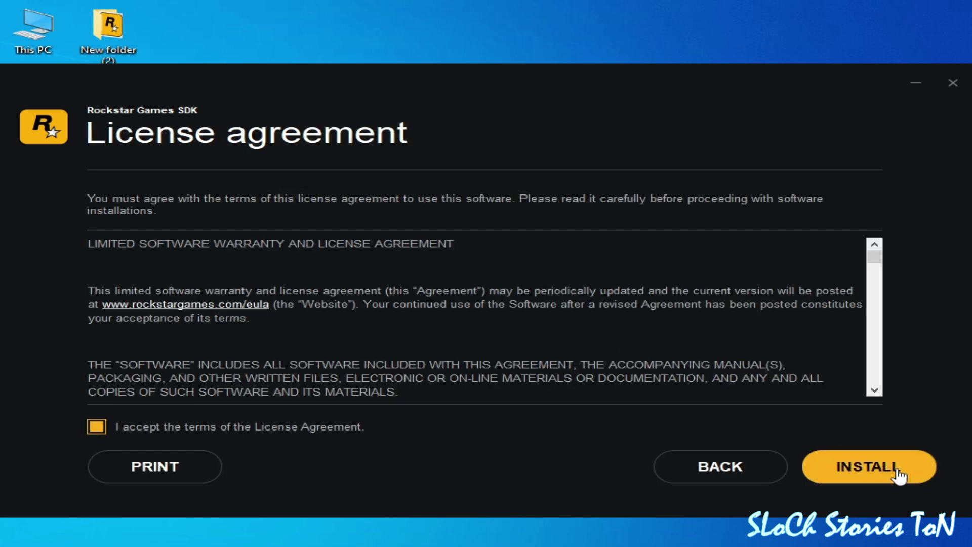
left_click(891, 471)
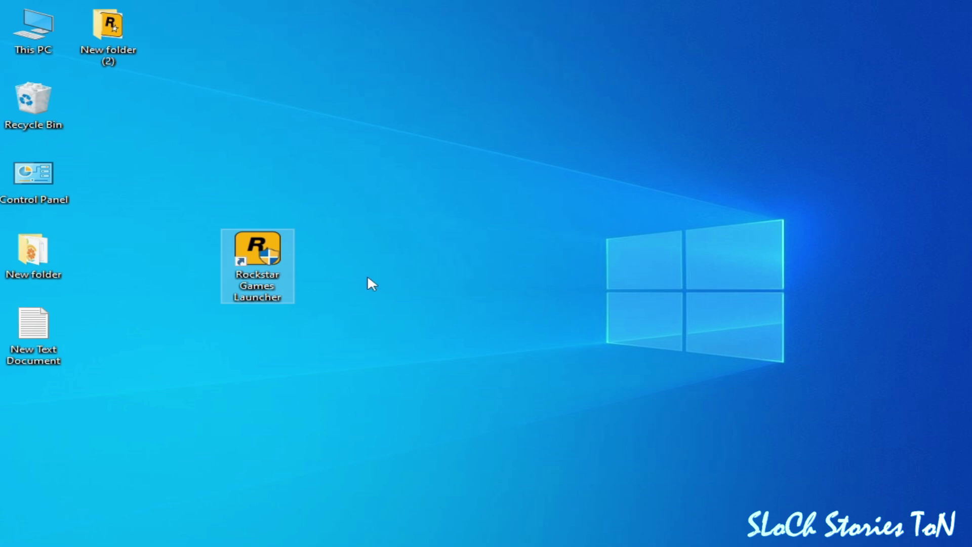
Step: Open Programs and Features from Control Panel and bring up Uninstall for Rockstar Games Launcher
double_click(51, 200)
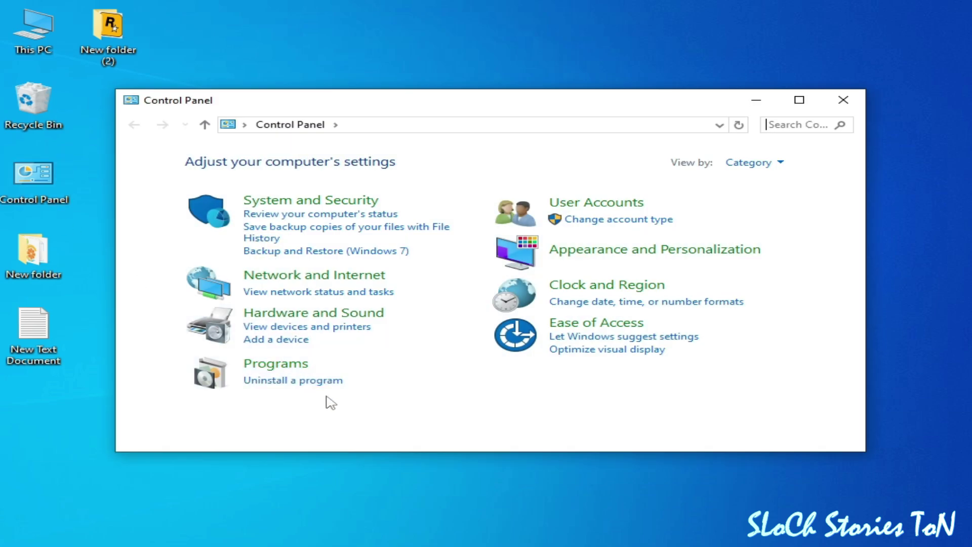
left_click(290, 386)
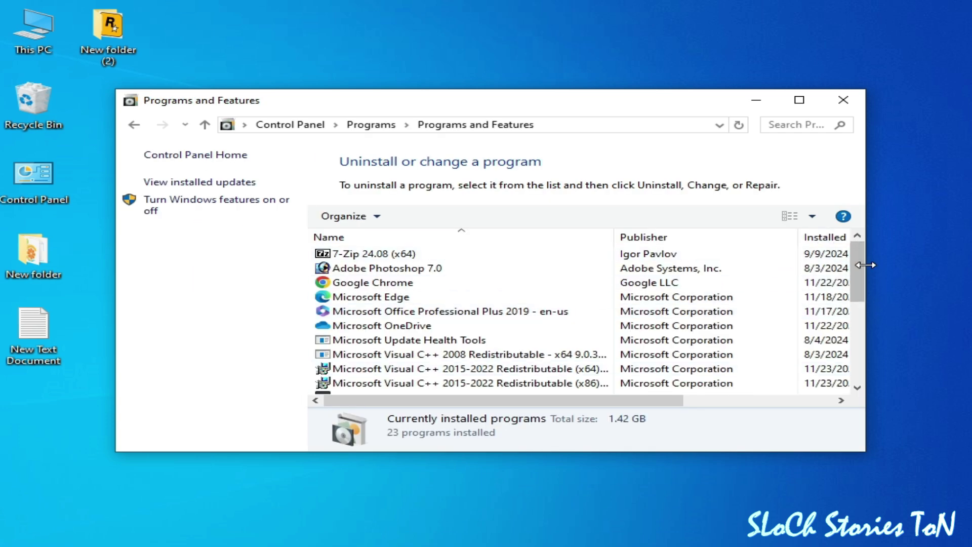
left_click_drag(859, 263, 863, 334)
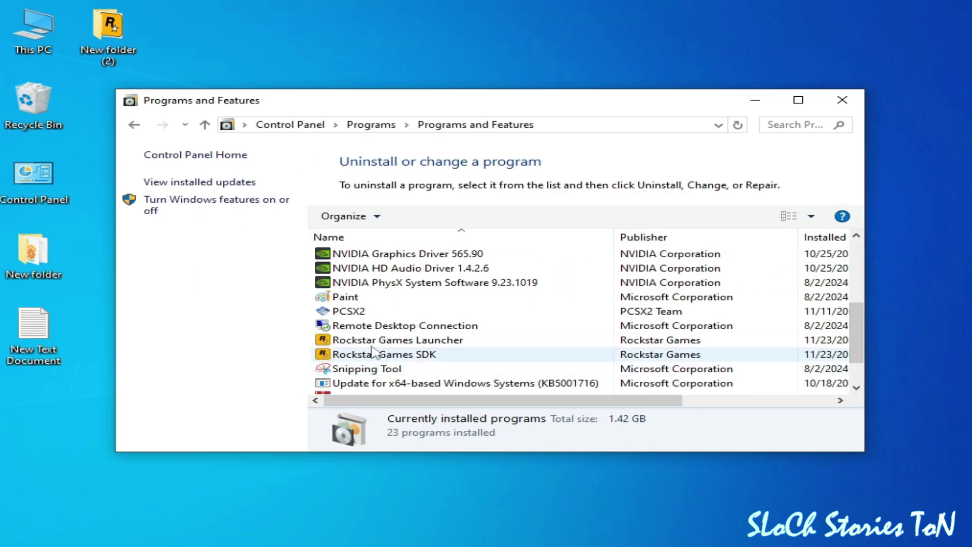
right_click(400, 345)
Step: Uninstall Rockstar Games Launcher, also removing saved account profile data and installed game data
left_click(425, 348)
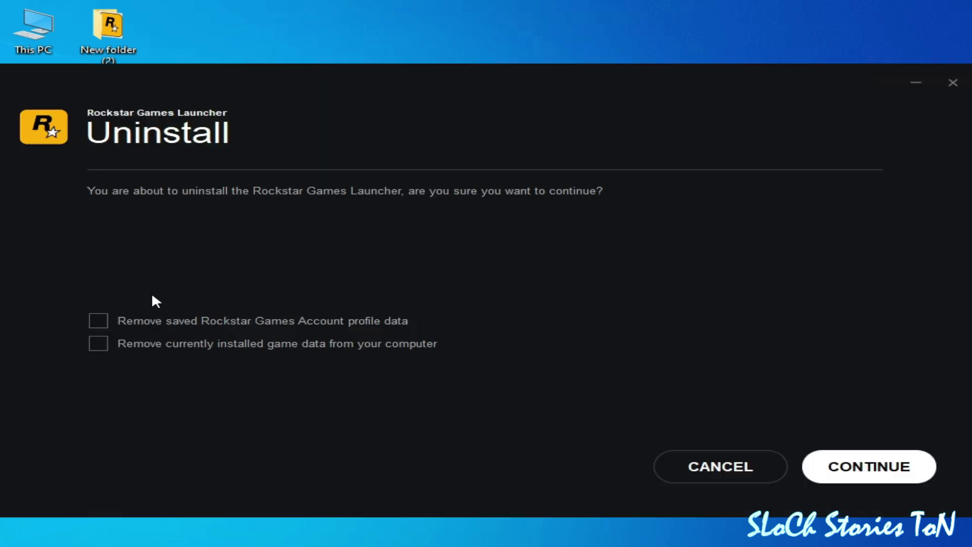
left_click(100, 324)
left_click(98, 343)
left_click(854, 470)
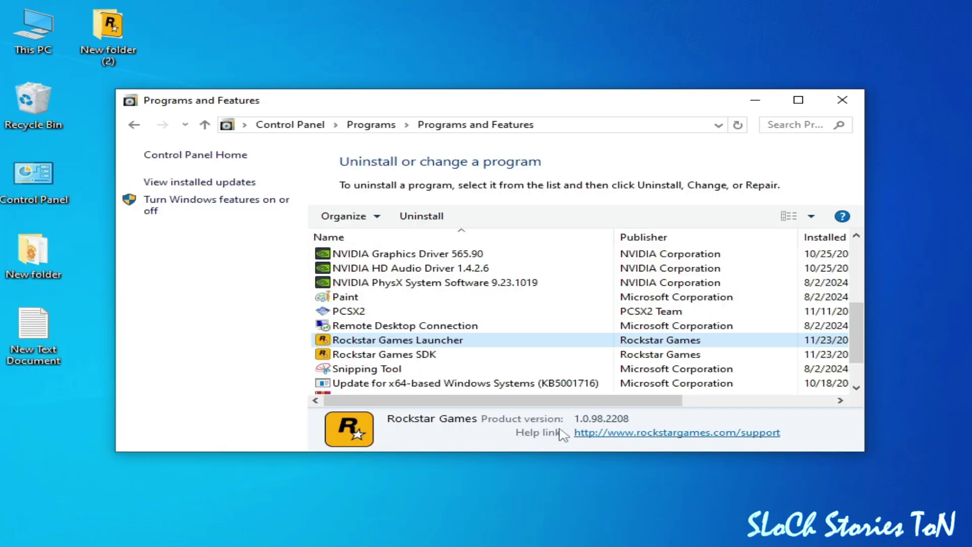
Step: Uninstall the leftover Rockstar Games SDK entry, dismissing the completion and already-uninstalled messages
right_click(381, 357)
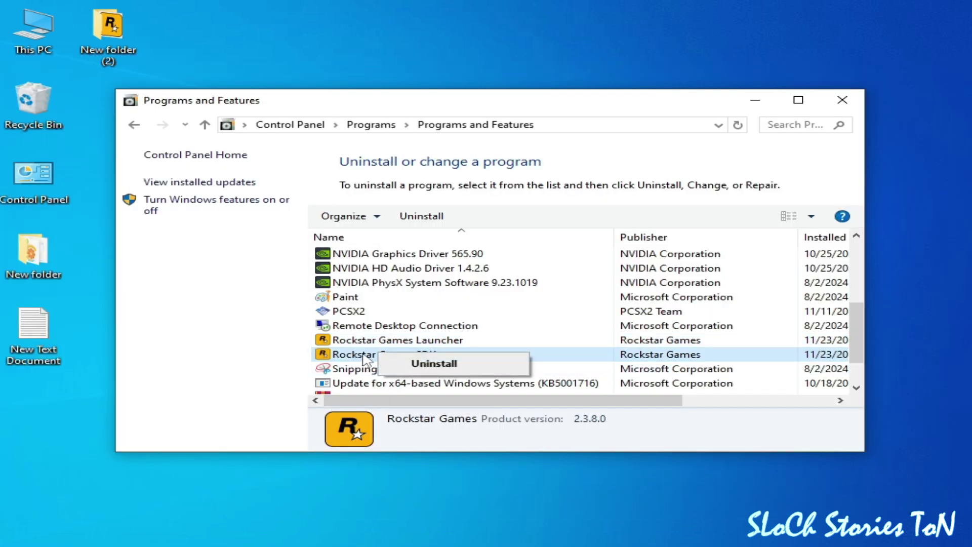
left_click(412, 364)
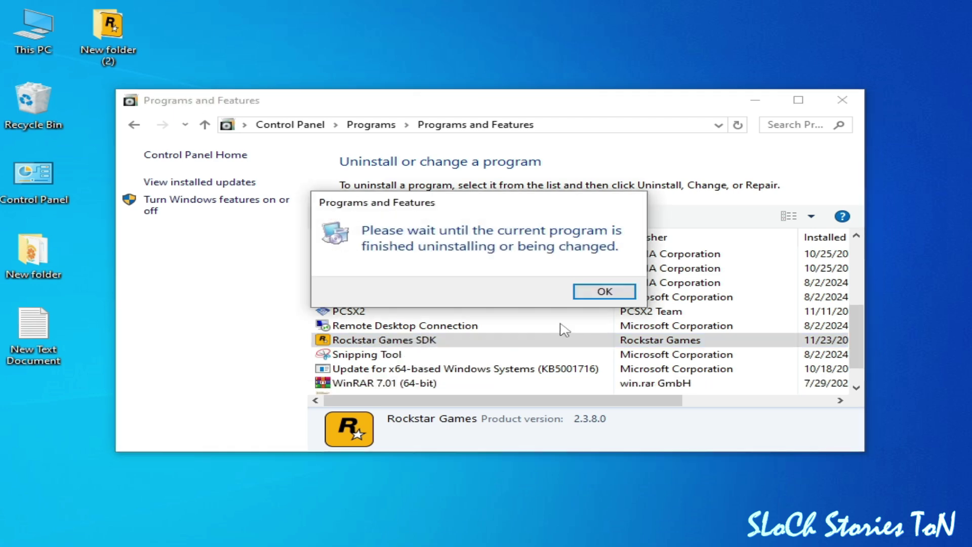
left_click(601, 289)
right_click(392, 335)
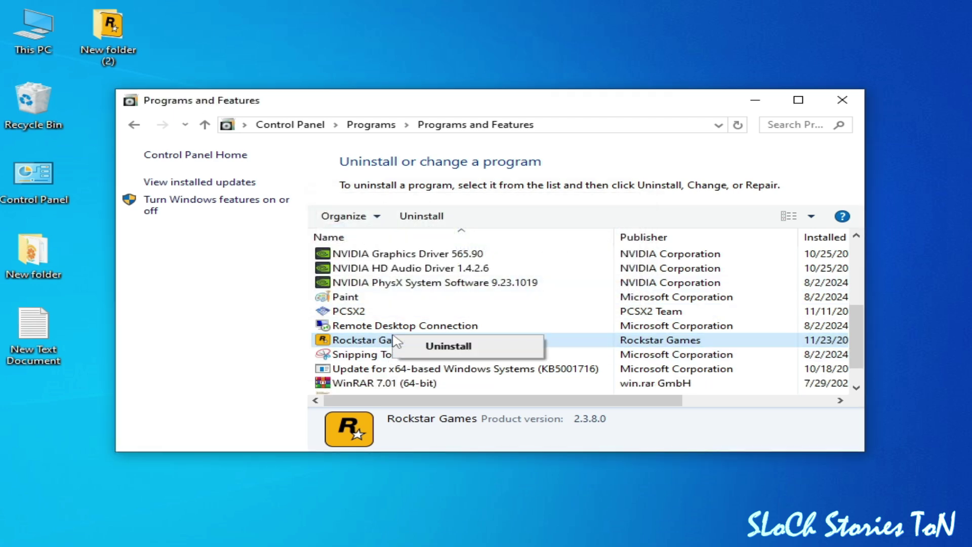
left_click(423, 349)
left_click(619, 289)
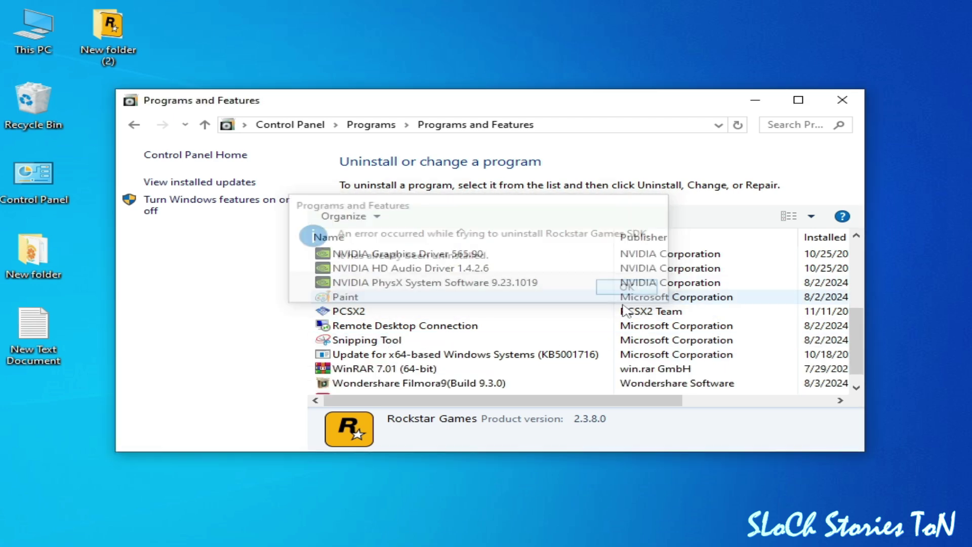
Step: Close Programs and Features, open New folder (2) and select the Rockstar launcher installer
left_click(843, 100)
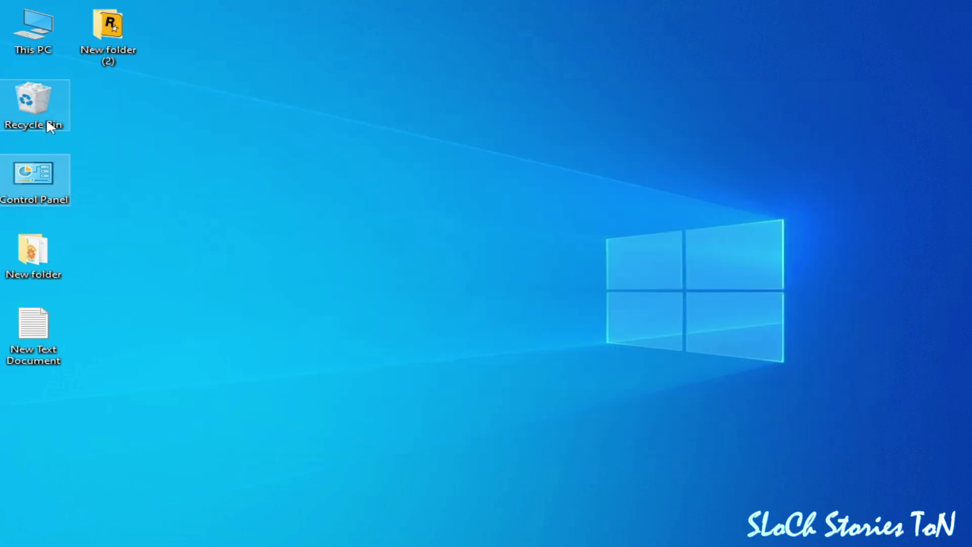
left_click_drag(115, 28, 420, 178)
double_click(419, 178)
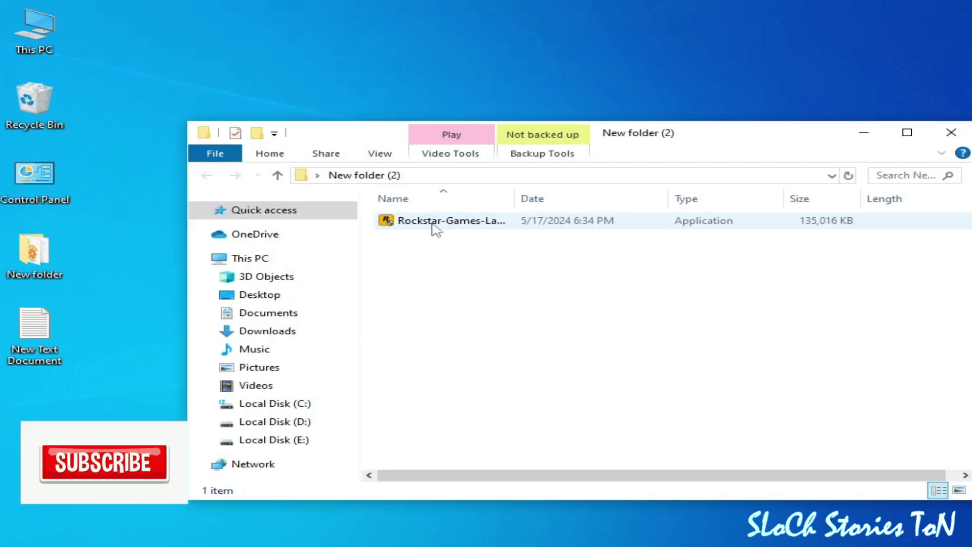
left_click(432, 223)
Step: Check the installer's Compatibility properties, leaving compatibility mode off, and prepare to run it as administrator
right_click(432, 222)
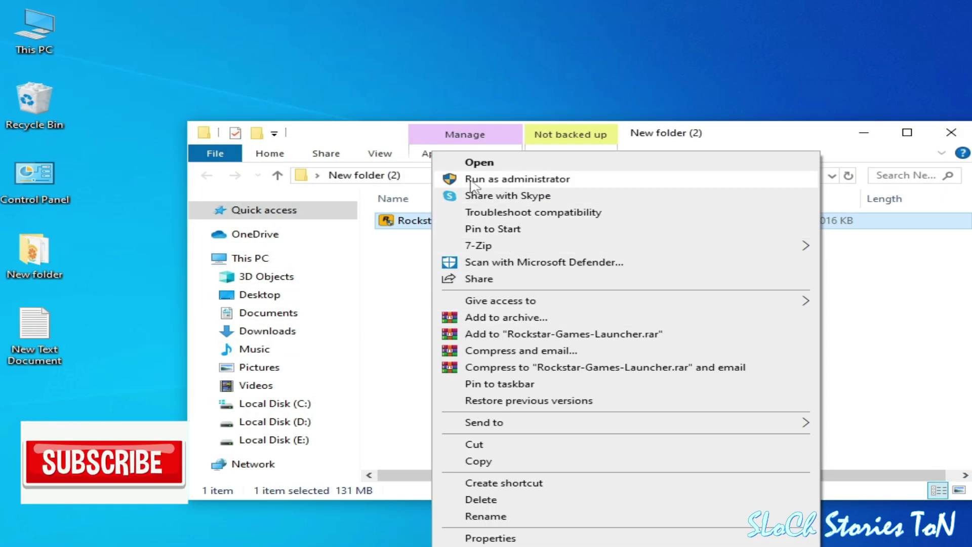
left_click(504, 537)
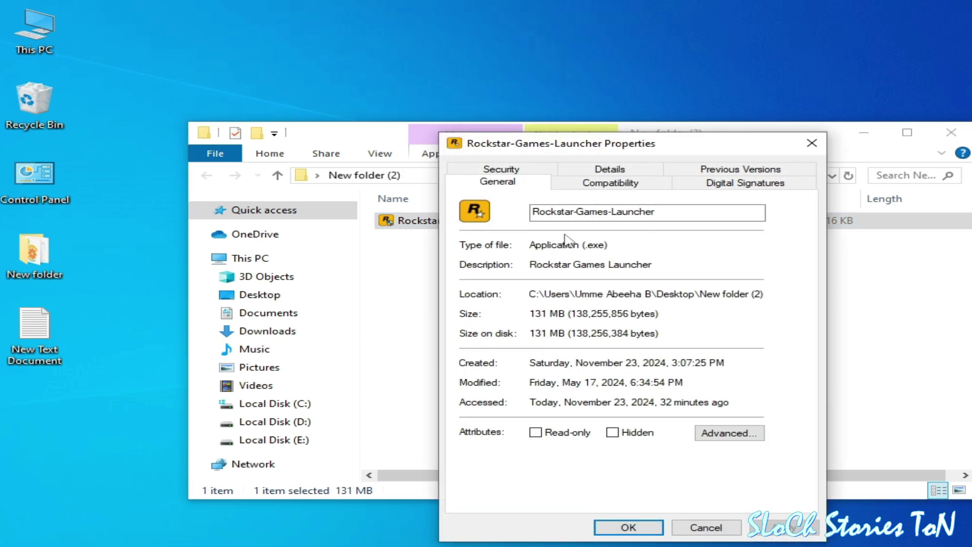
left_click(606, 183)
left_click(485, 288)
left_click(484, 287)
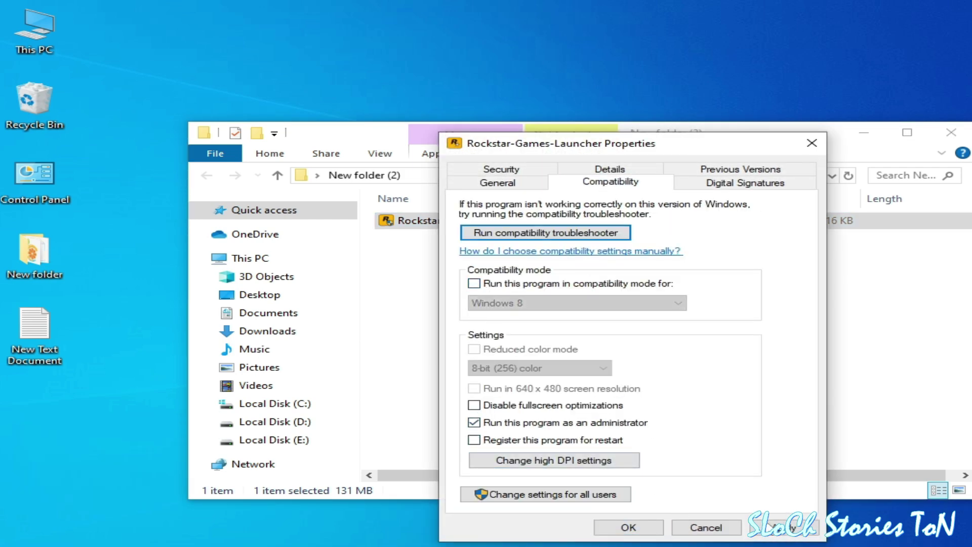
left_click(643, 527)
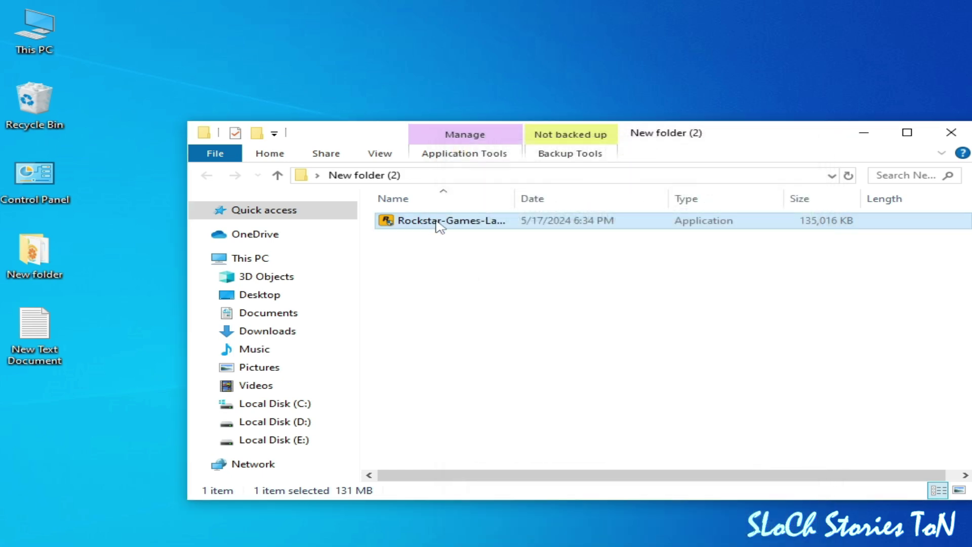
right_click(438, 225)
Step: Run the installer as administrator, keep English, and accept the license agreement
left_click(494, 167)
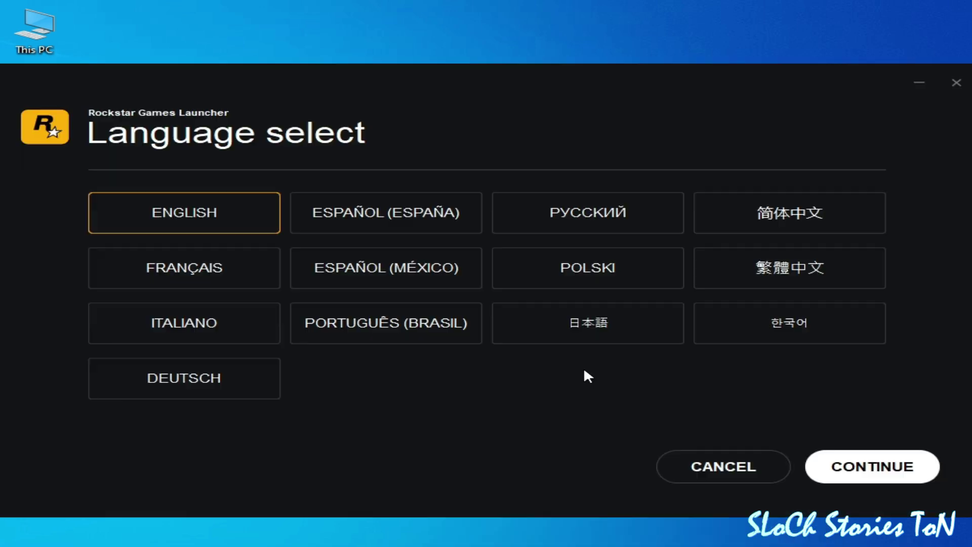
left_click(881, 476)
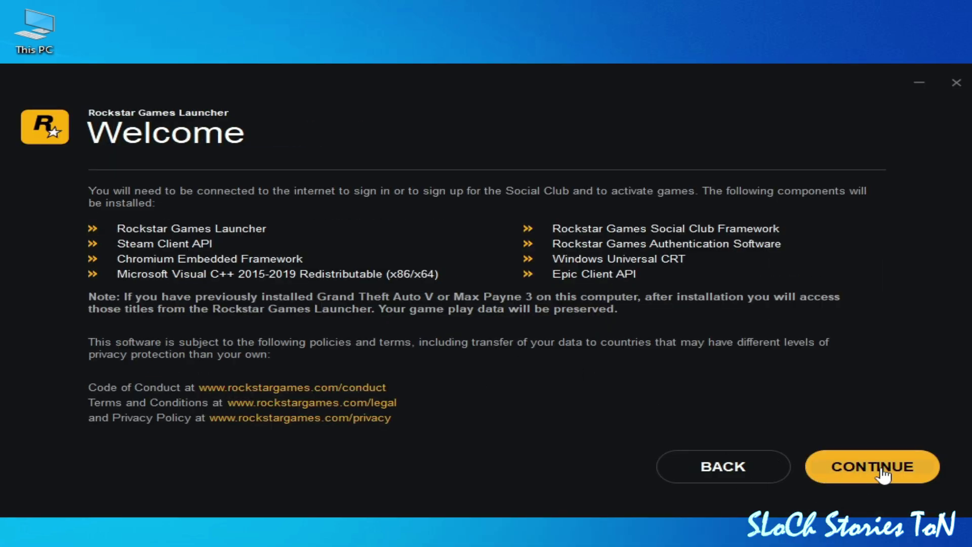
left_click(894, 480)
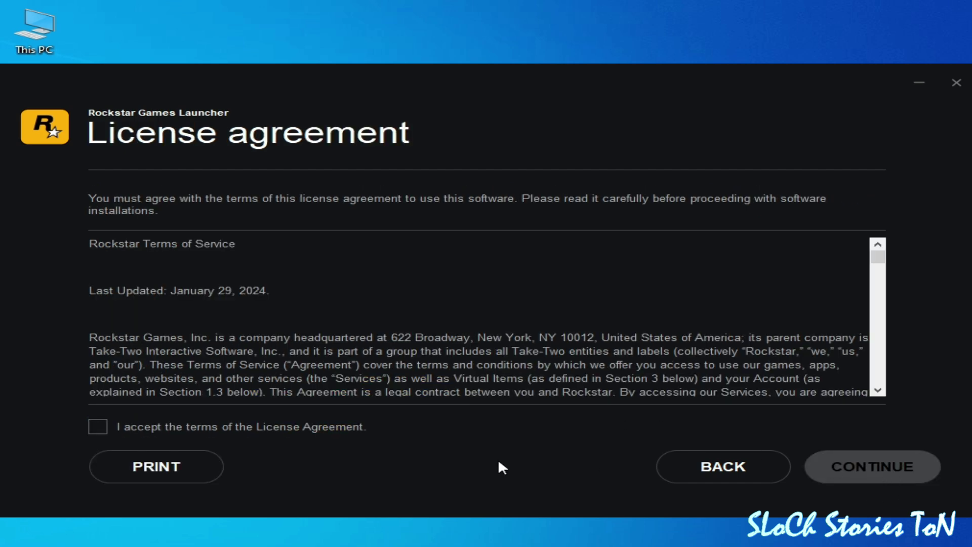
left_click(98, 428)
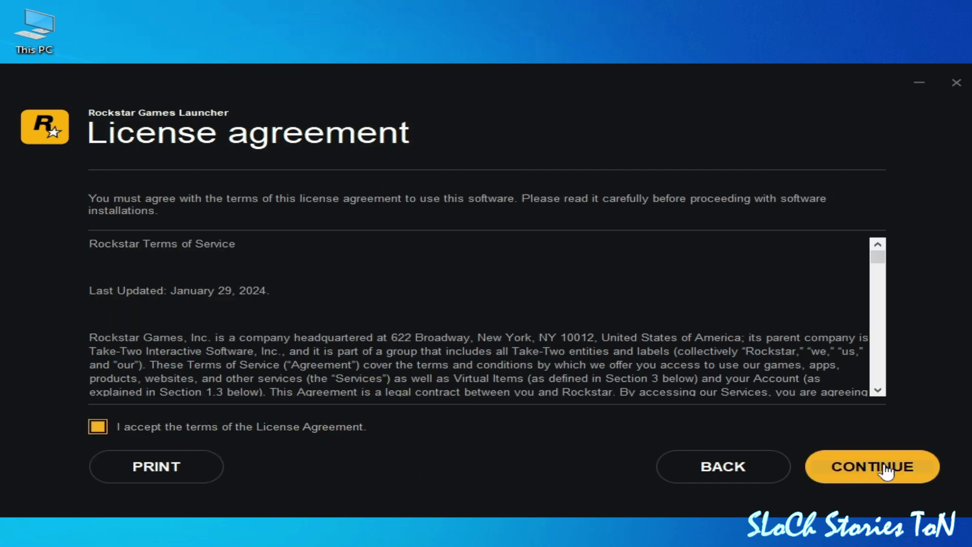
left_click(851, 473)
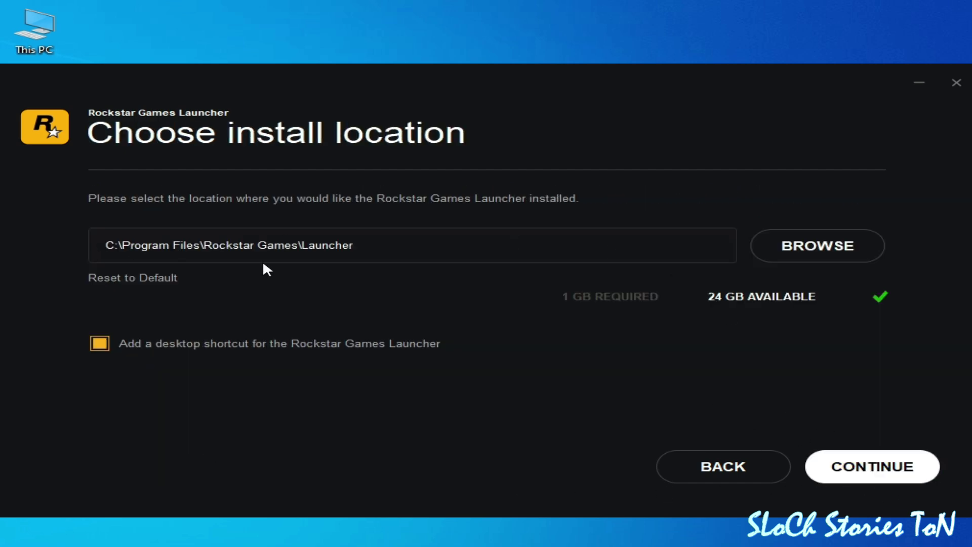
Step: Set the install location to C:\Program Files (x86) and start the installation
left_click(814, 251)
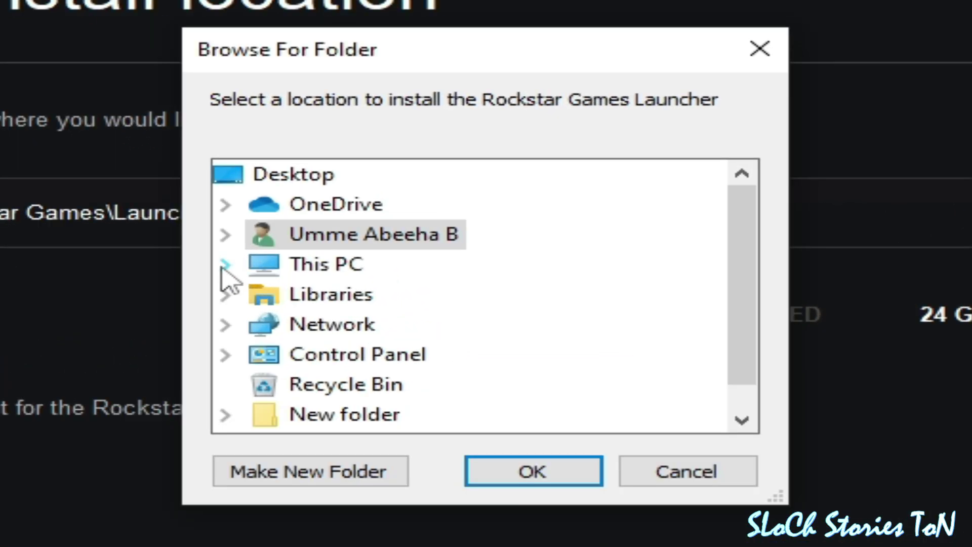
left_click(224, 266)
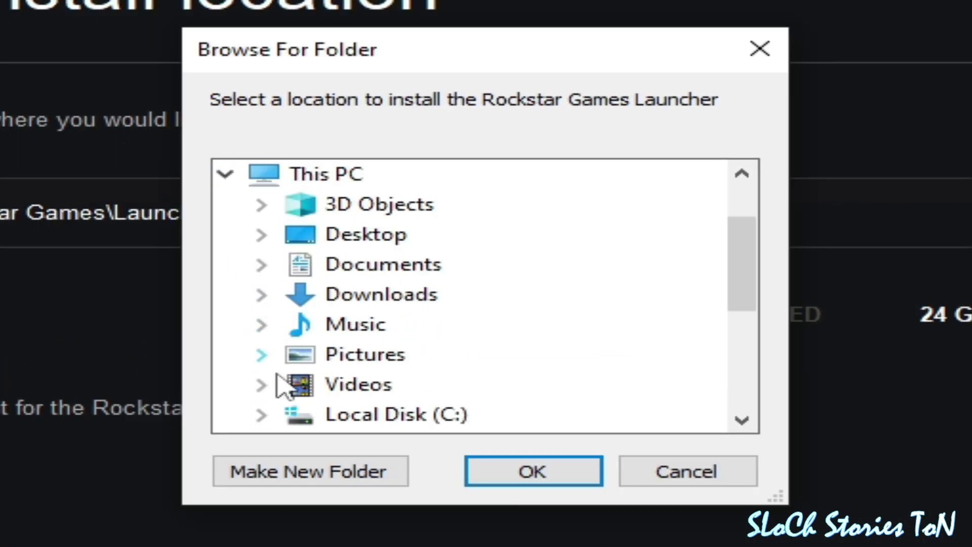
scroll(750, 304, "down", 1)
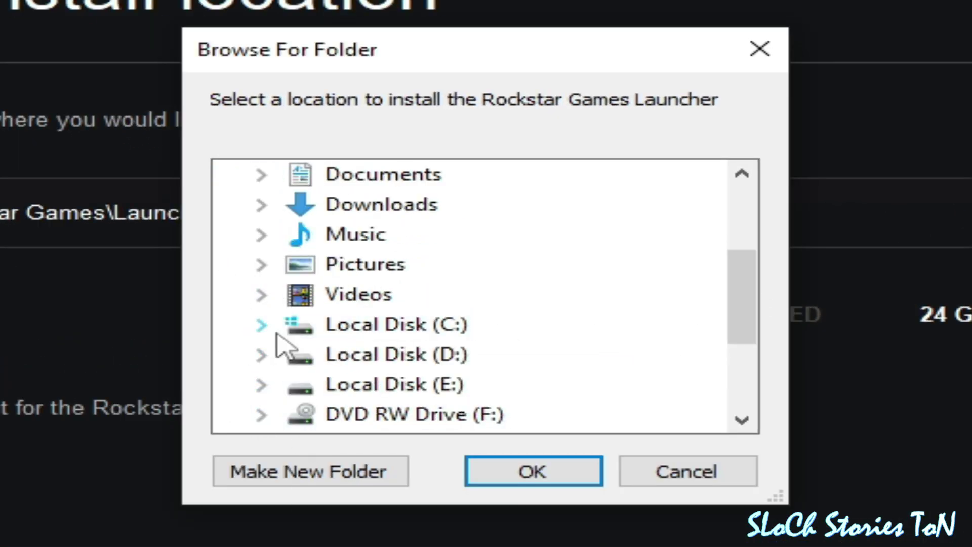
left_click(264, 324)
double_click(463, 362)
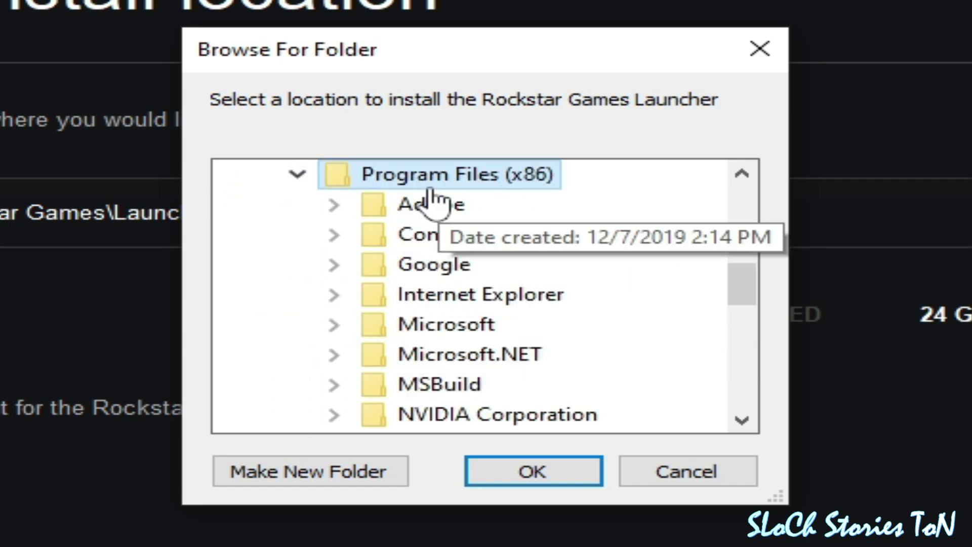
left_click(526, 471)
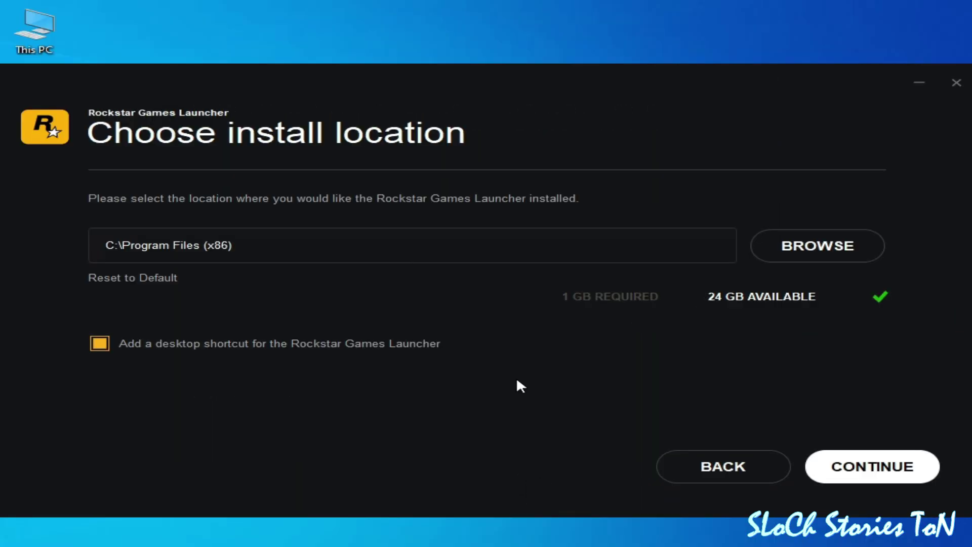
left_click(874, 469)
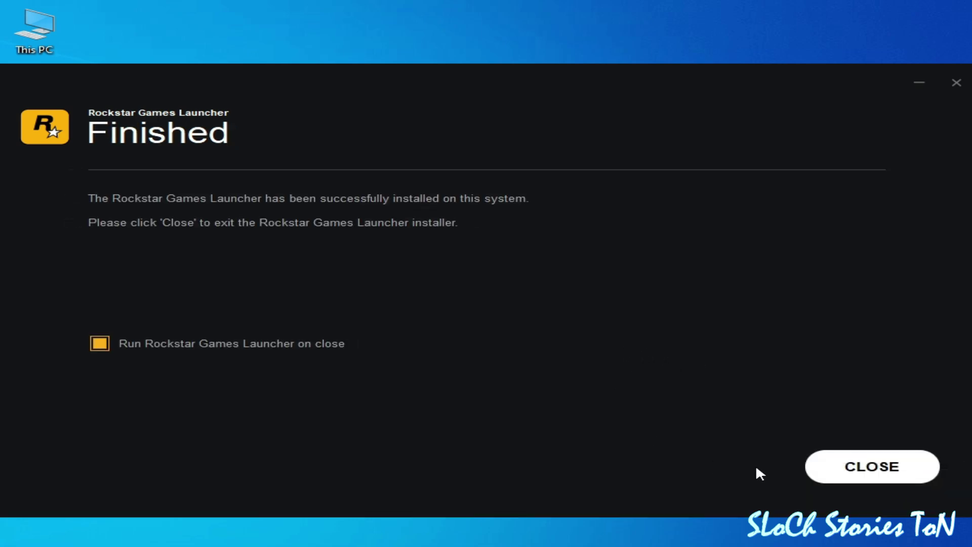
left_click(859, 470)
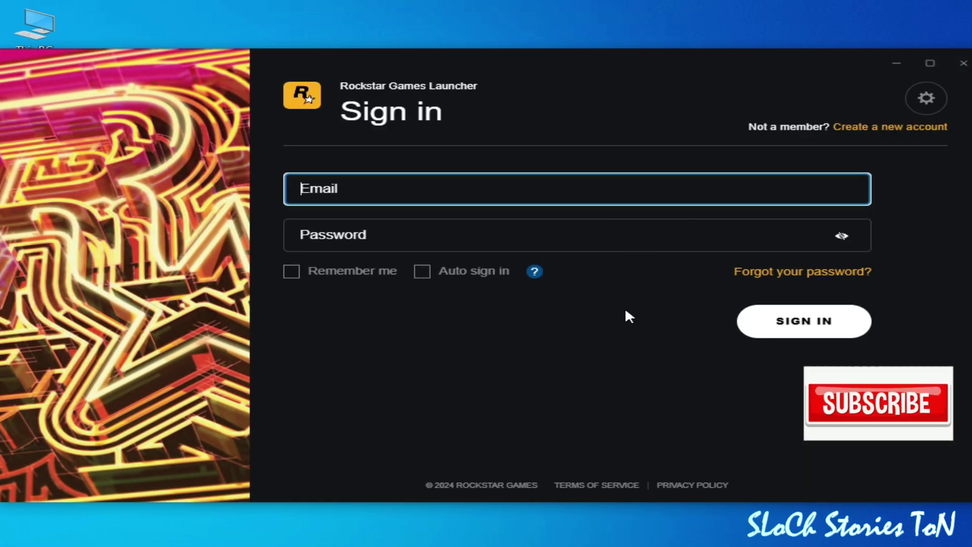
left_click(964, 62)
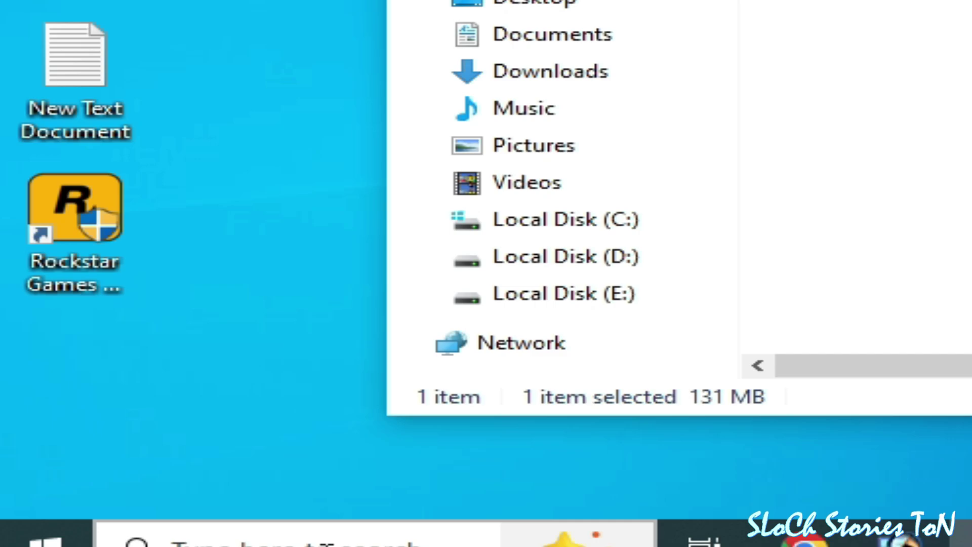
Step: Search 'sett' to open Settings, then go to Update & Security > Windows Security > App & browser control
left_click(309, 540)
type("sett")
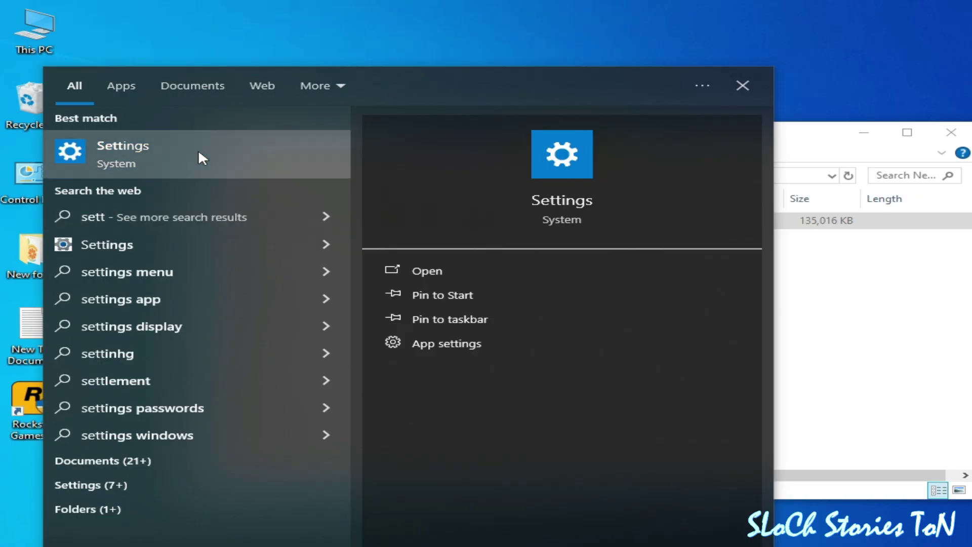
left_click(198, 152)
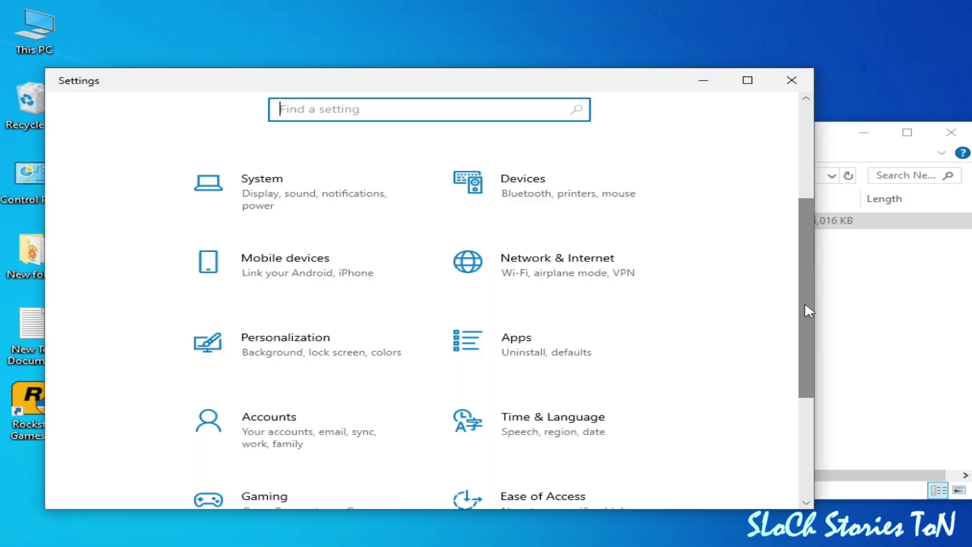
left_click_drag(804, 301, 801, 393)
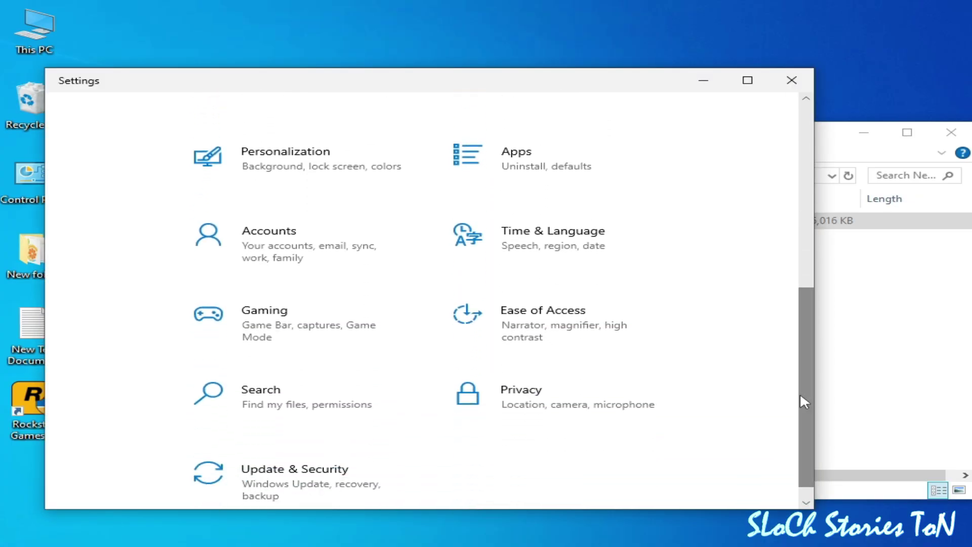
left_click(285, 483)
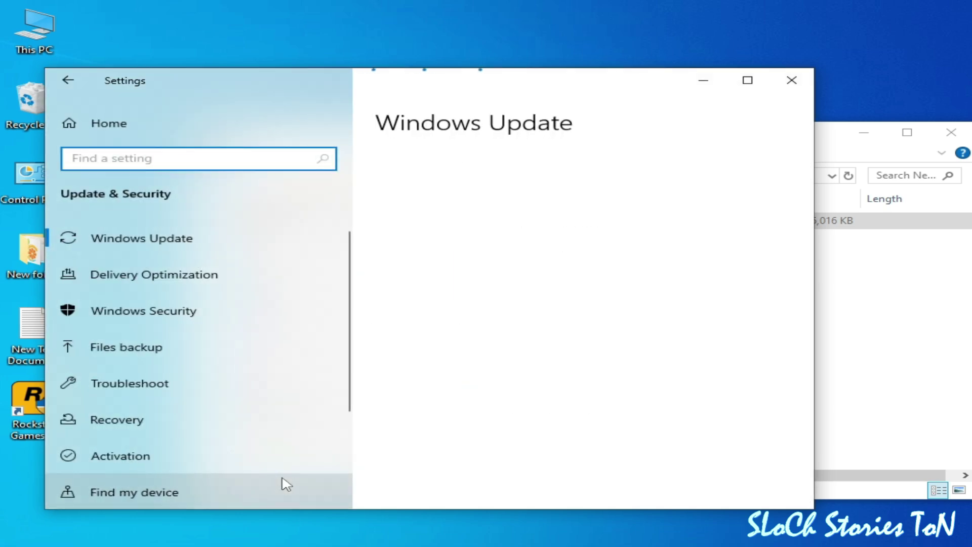
left_click(156, 318)
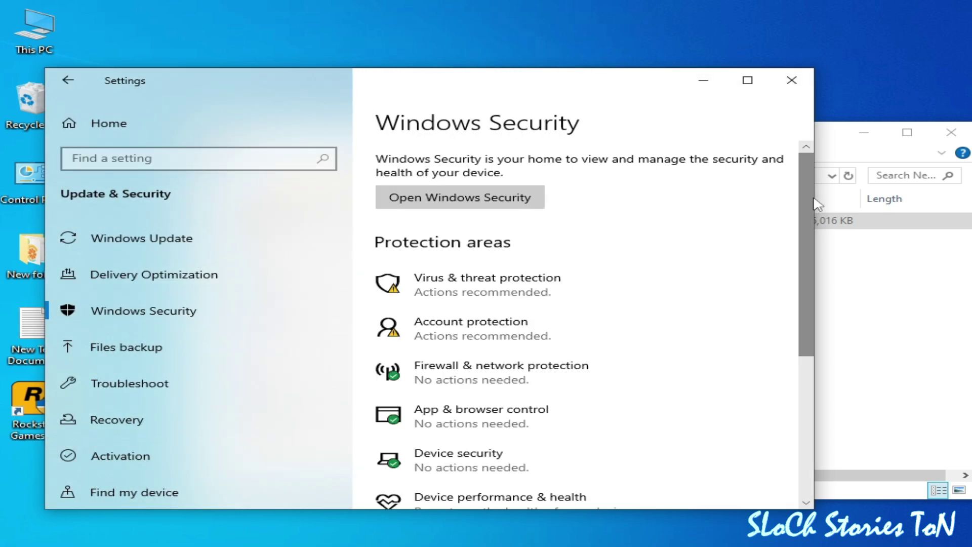
scroll(805, 239, "down", 2)
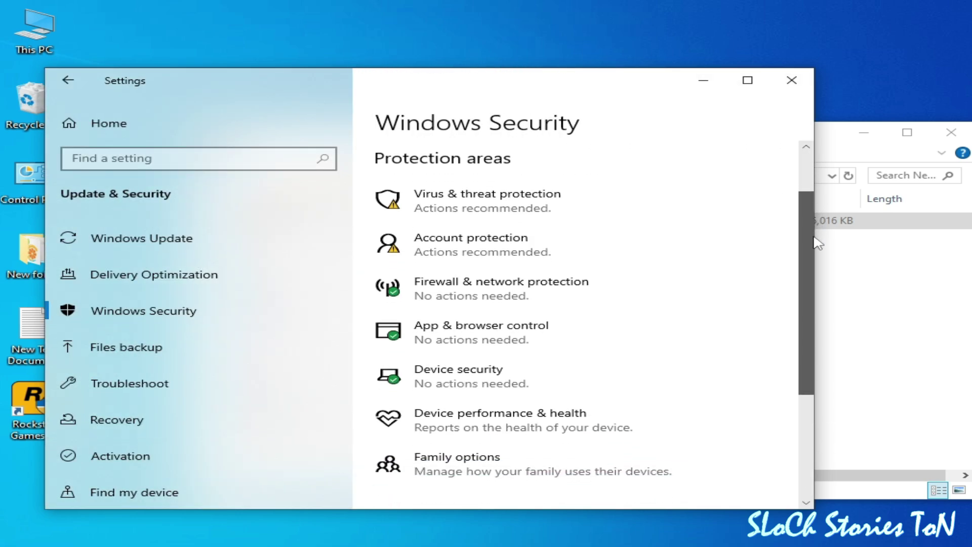
left_click(463, 337)
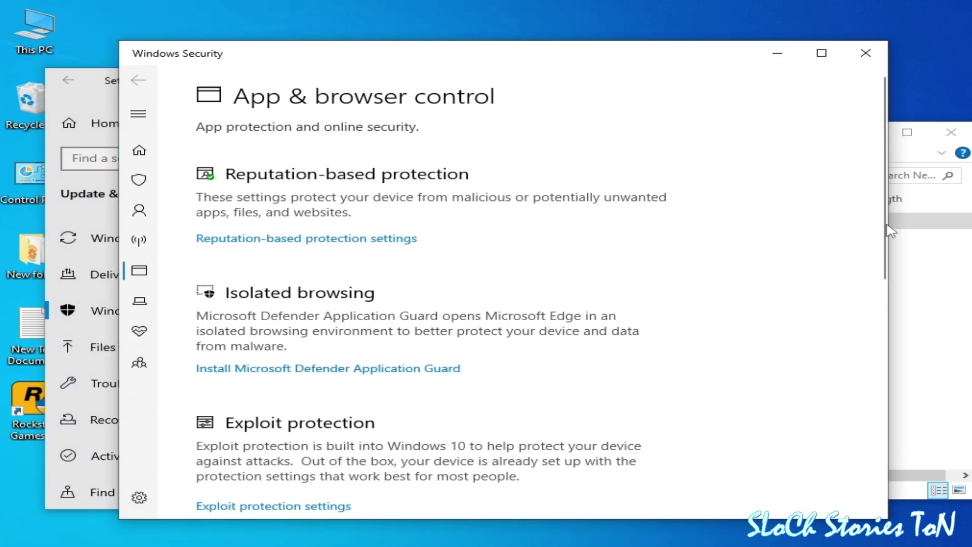
Step: Open Exploit protection settings and set Mandatory ASLR to On by default
left_click_drag(880, 216, 880, 263)
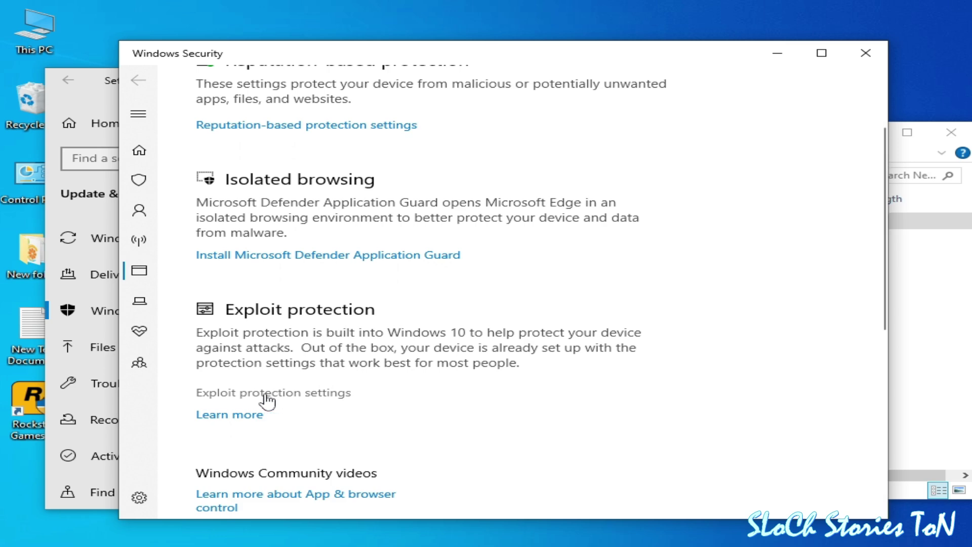
left_click(267, 394)
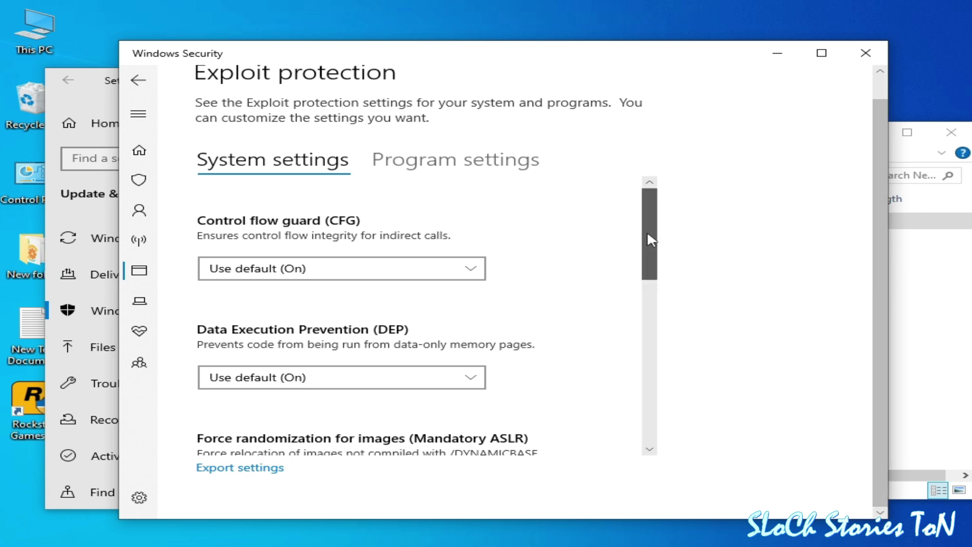
left_click_drag(648, 233, 648, 280)
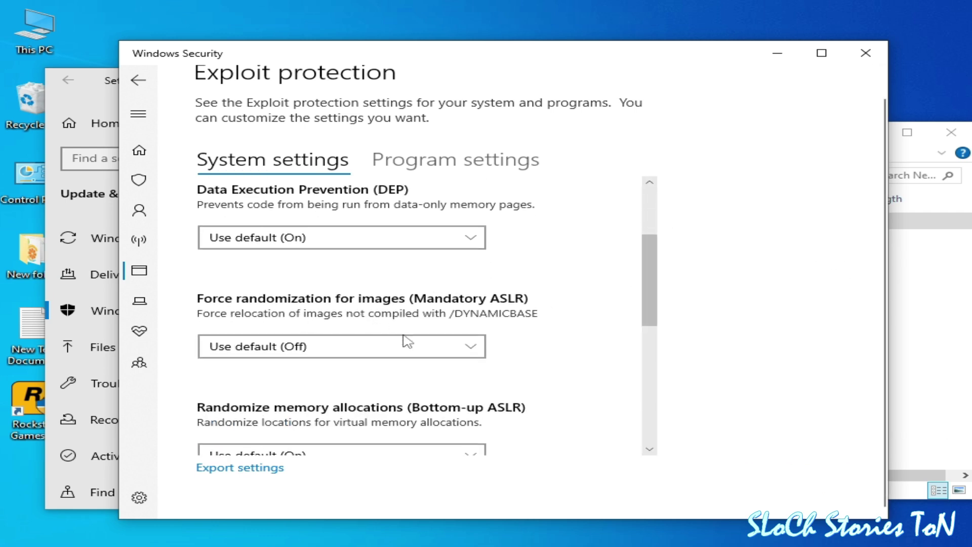
left_click(472, 349)
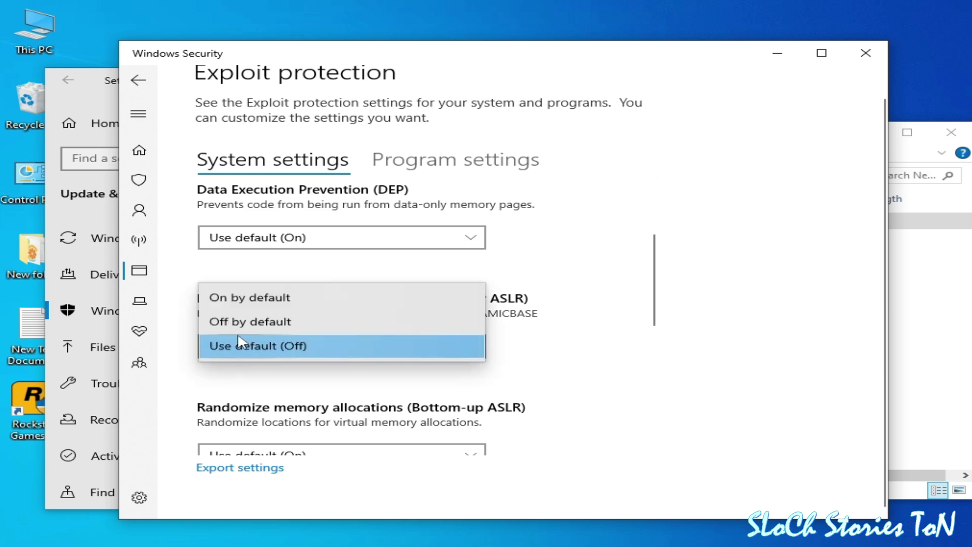
left_click(246, 300)
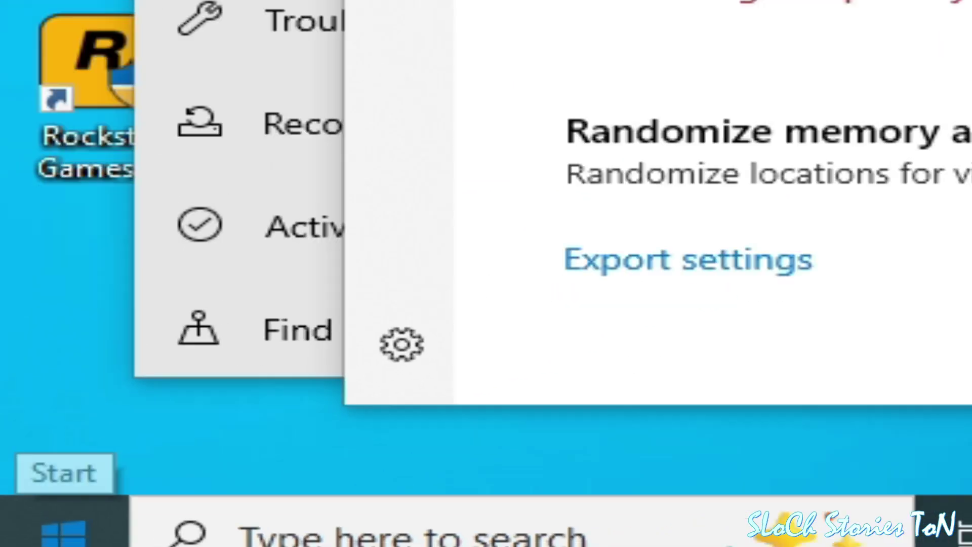
Step: Revert Mandatory ASLR to Use default (Off) and open Power in the Start menu
left_click(63, 530)
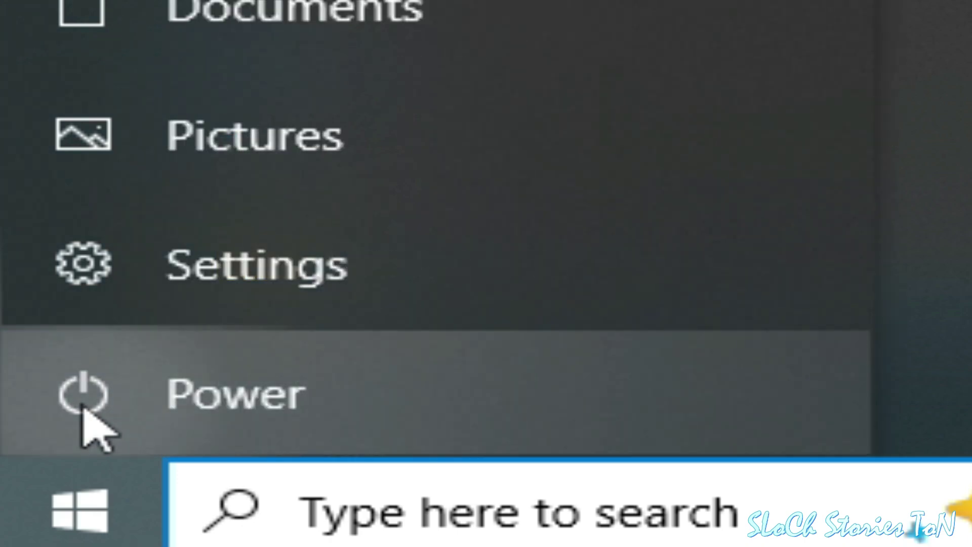
left_click(83, 410)
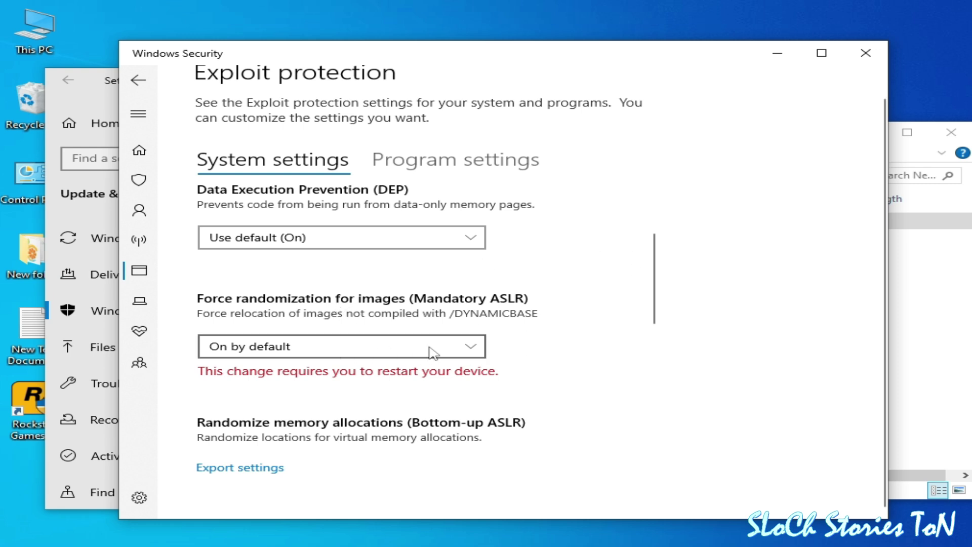
left_click(461, 352)
left_click(467, 351)
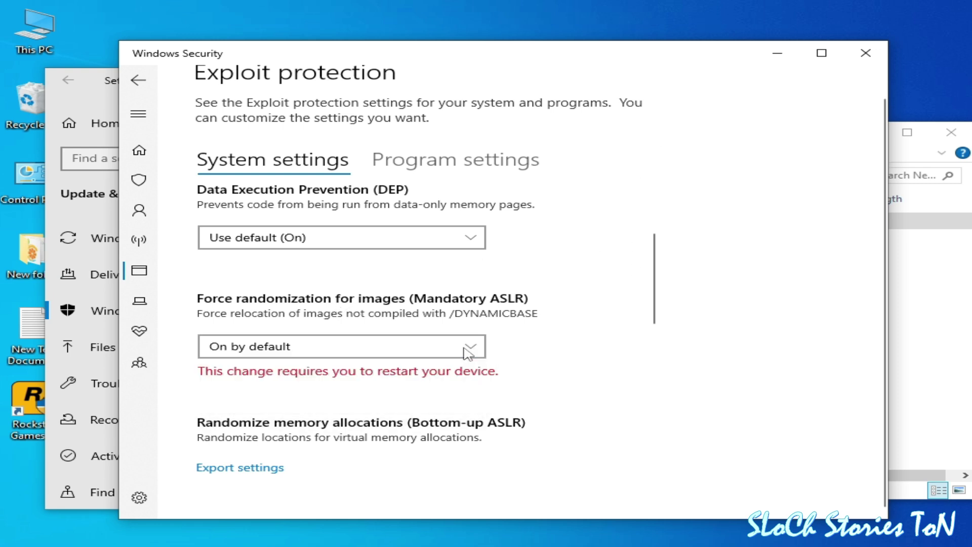
left_click(471, 355)
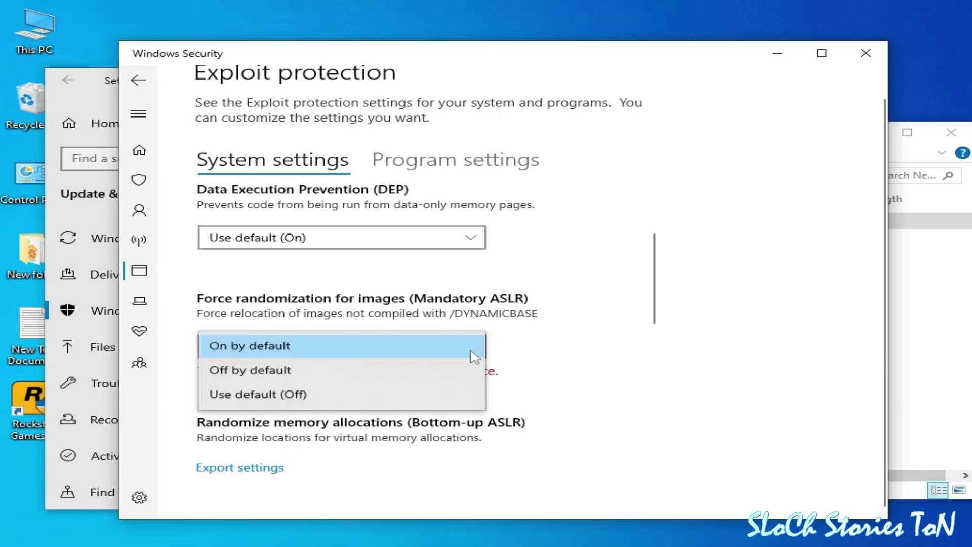
left_click(287, 395)
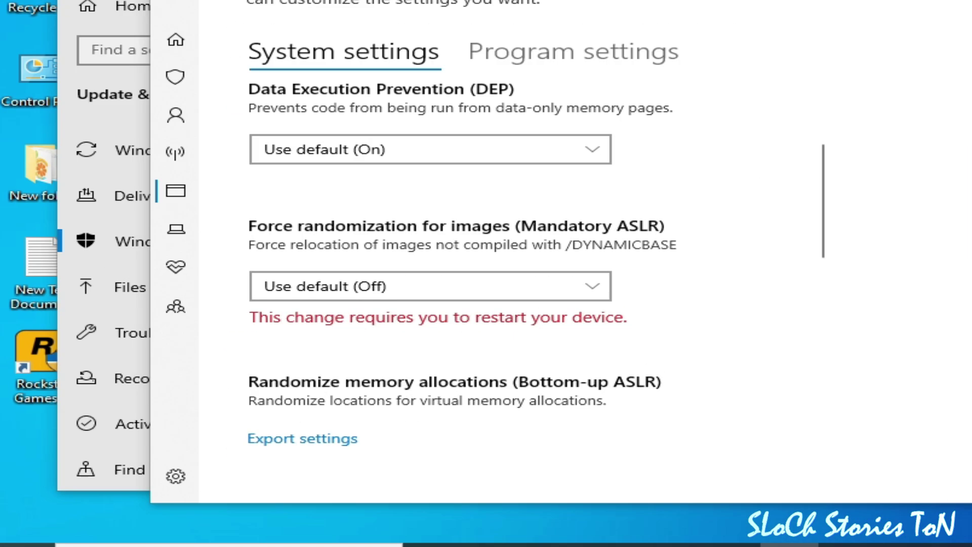
left_click(90, 525)
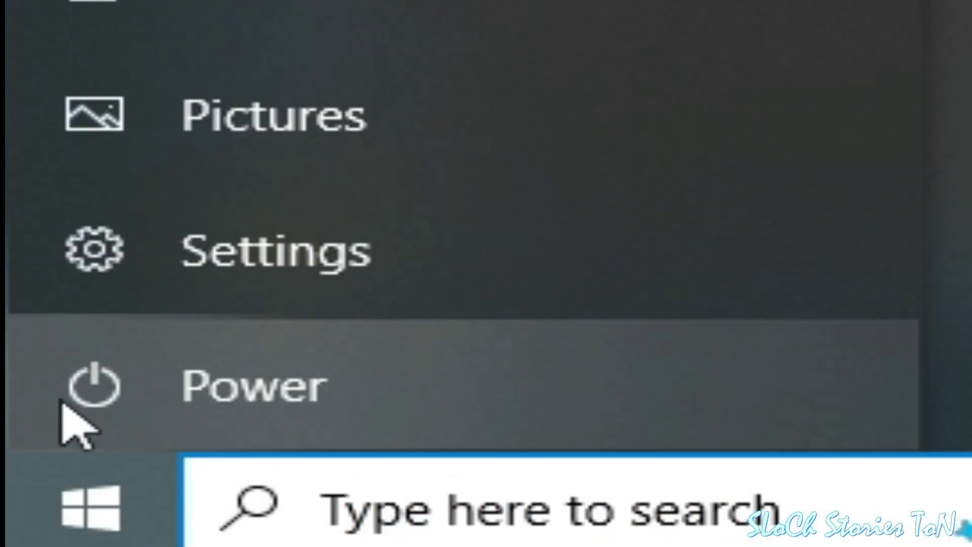
Step: Show the Start menu's Power options to restart the computer
left_click(63, 405)
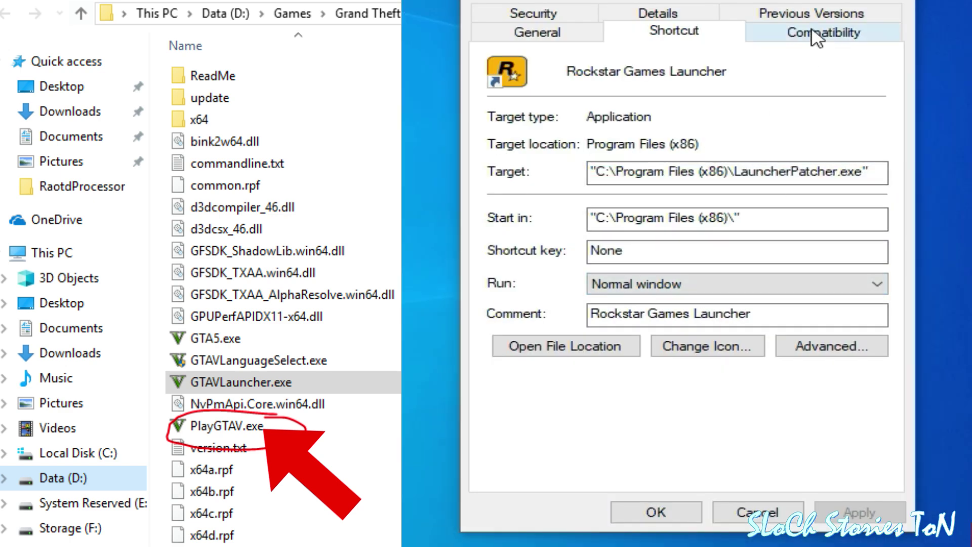
Step: On the game exe's Compatibility tab, keep Run as administrator on and compatibility mode off, then confirm with OK
left_click(812, 32)
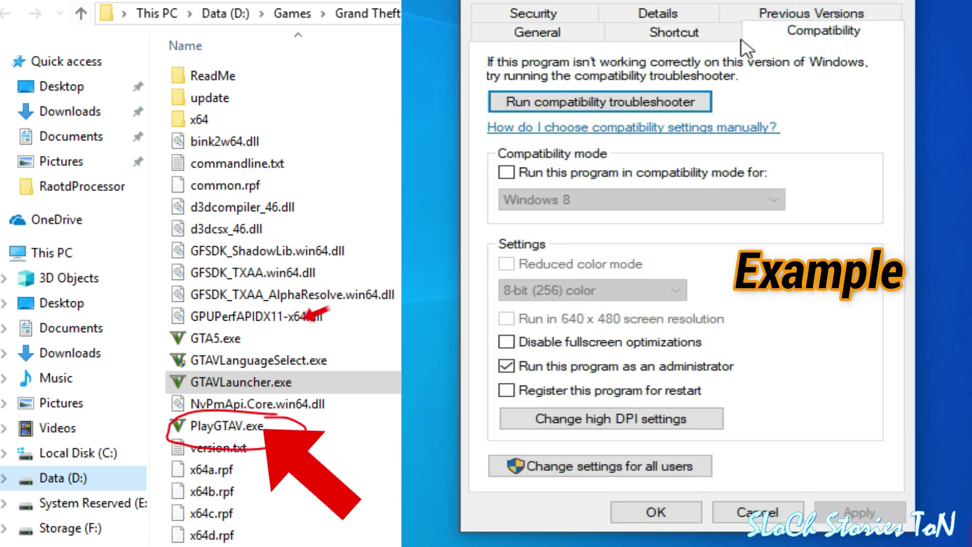
left_click(506, 173)
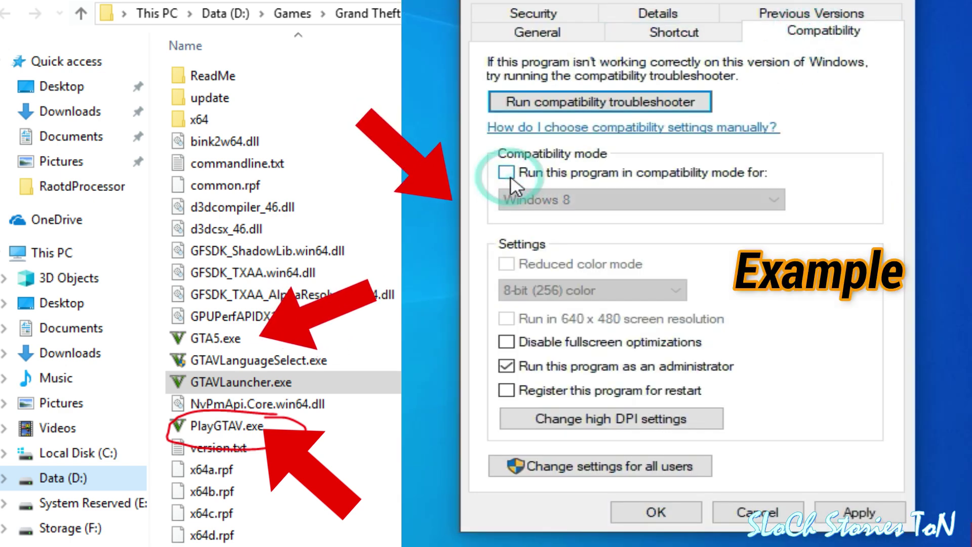
left_click(507, 366)
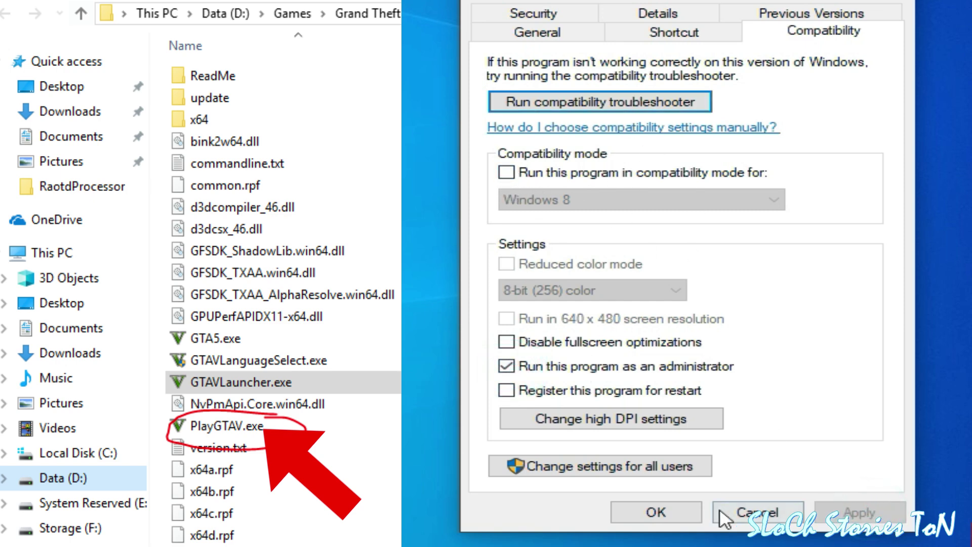
left_click(657, 512)
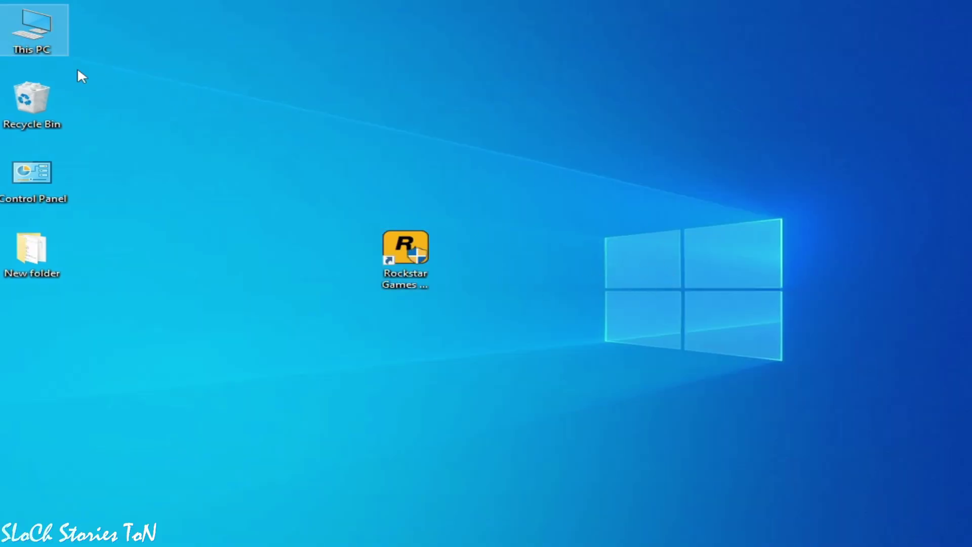
Step: Go to This PC > Documents > Rockstar Games and delete the Launcher folder
double_click(46, 28)
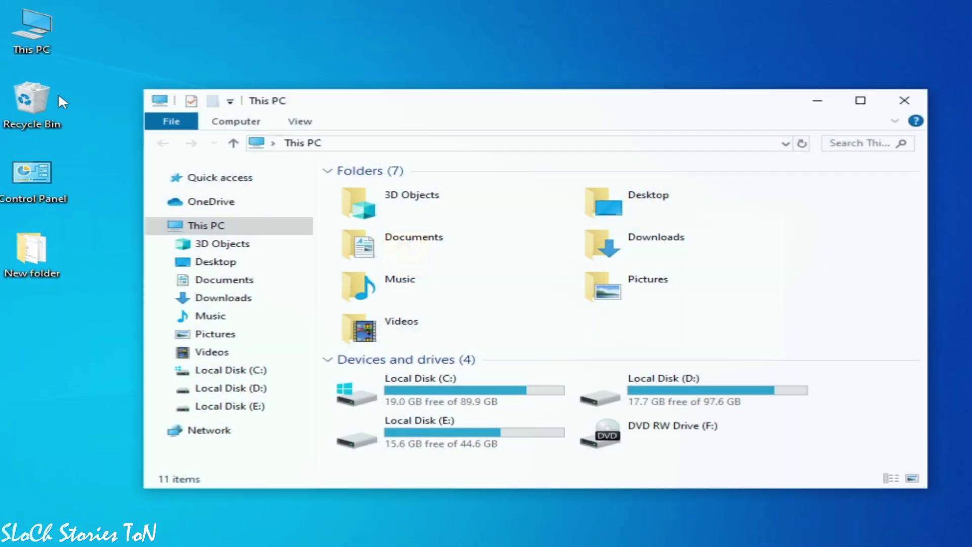
left_click(220, 286)
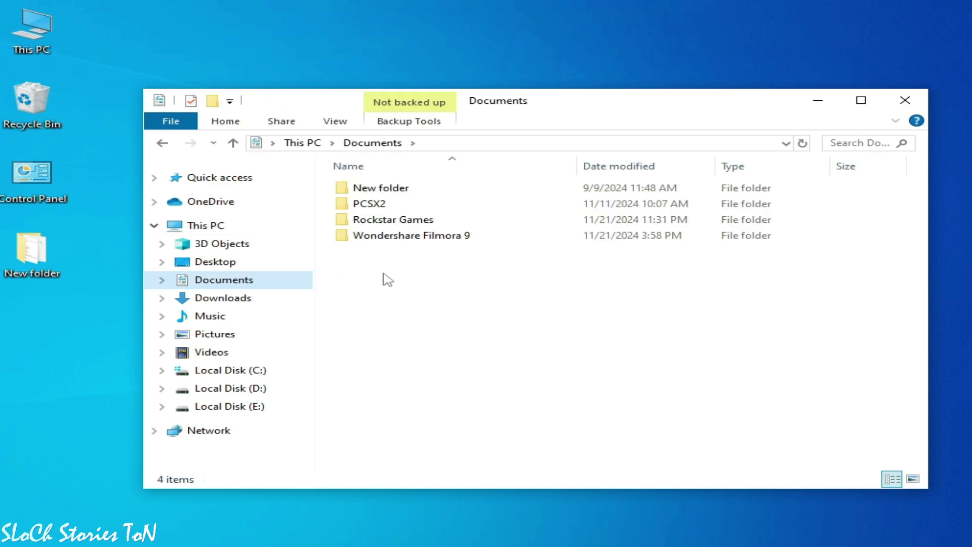
double_click(383, 221)
left_click(381, 208)
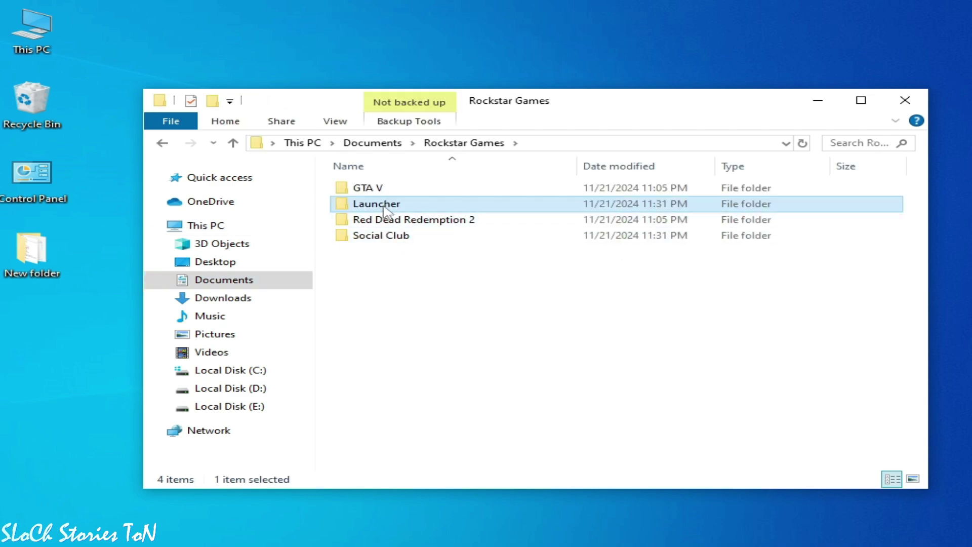
right_click(385, 210)
left_click(425, 497)
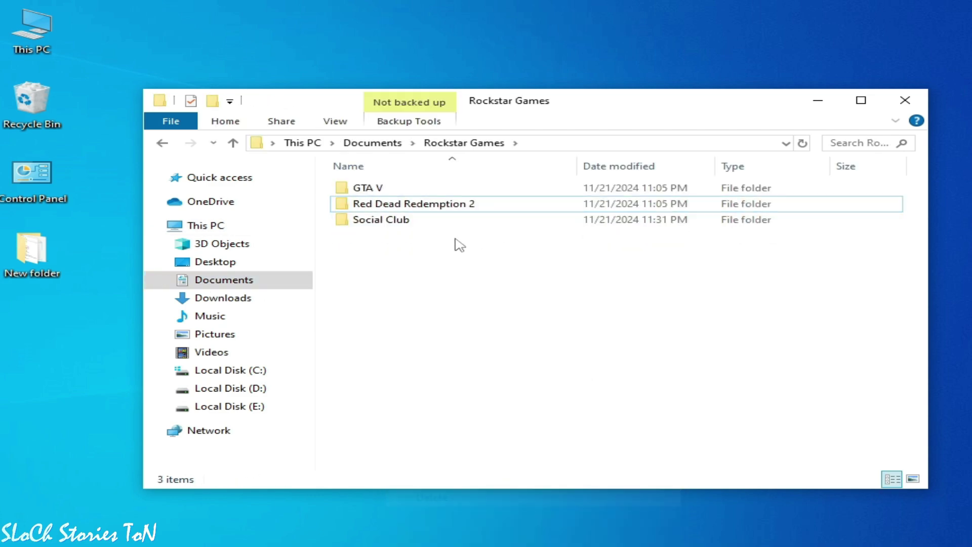
Step: Check the Social Club folder's Cache contents, then delete the Social Club folder
double_click(381, 220)
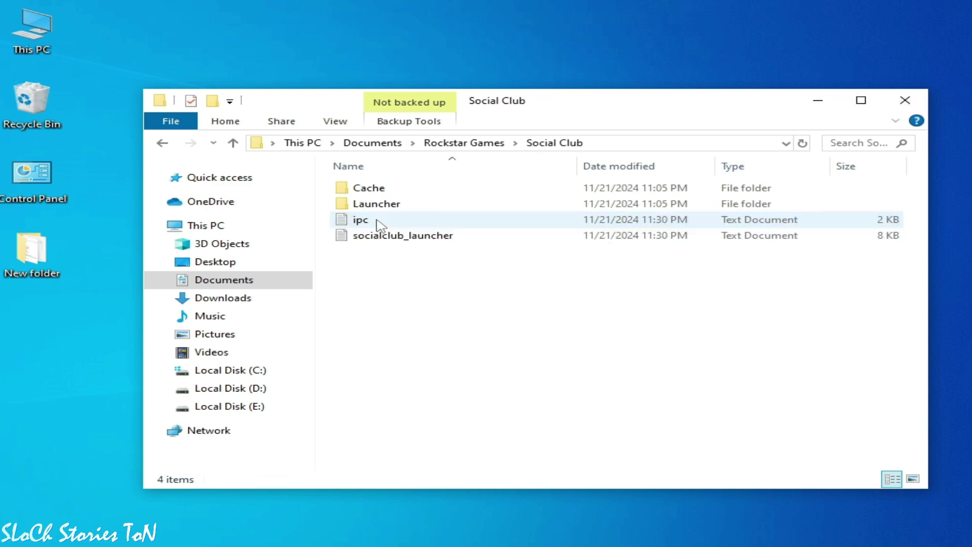
double_click(368, 188)
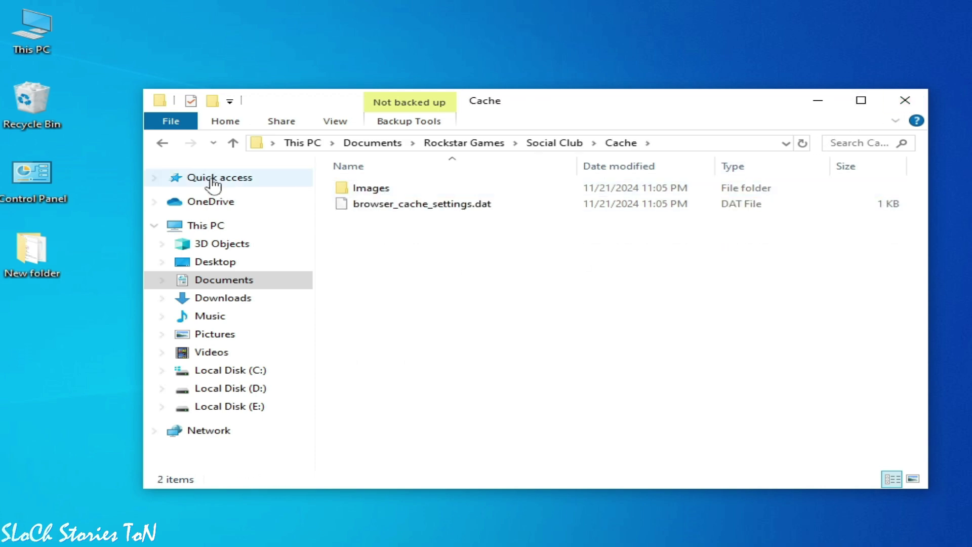
left_click(163, 143)
left_click(162, 143)
right_click(368, 219)
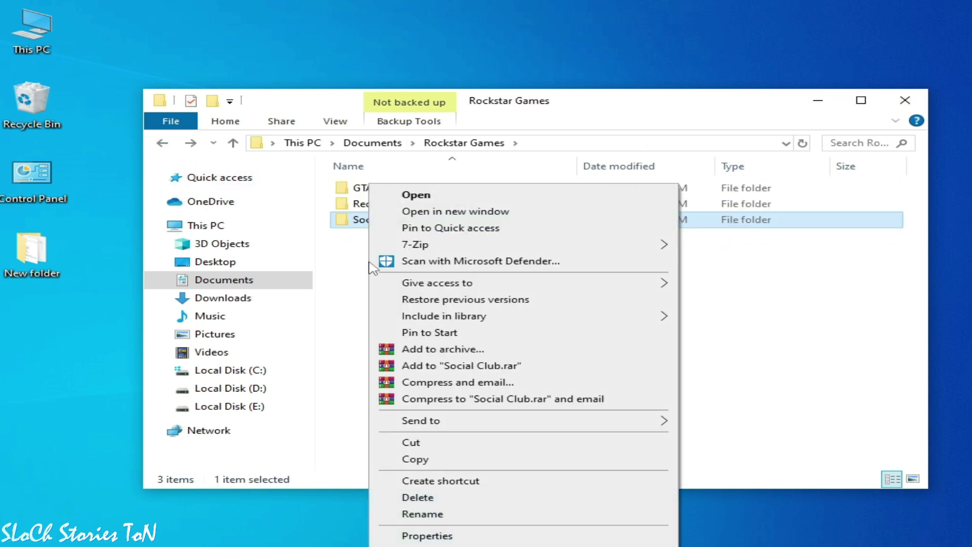
left_click(416, 495)
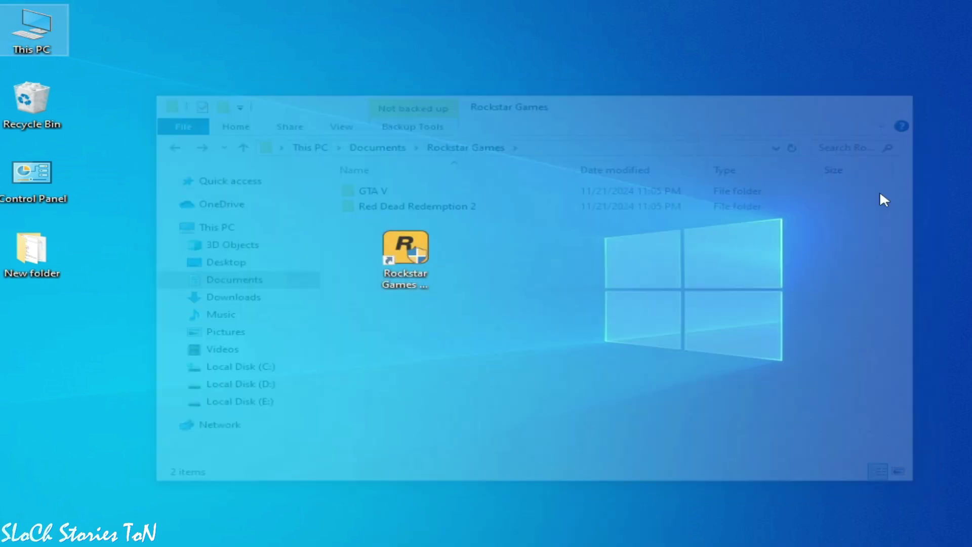